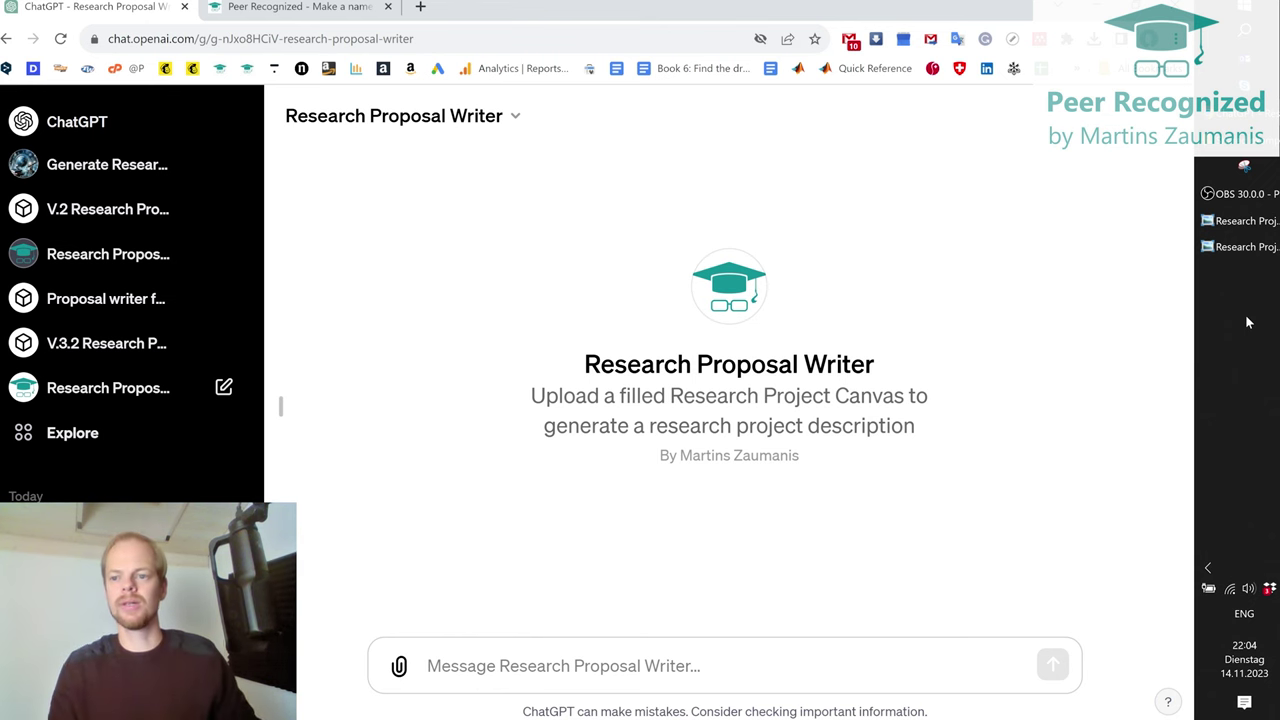
- View the blank and filled VISION-2 Research Project Canvas images, and send the attached filled canvas to the Research Proposal Writer
{"action": "left_click", "coordinate": [1233, 256]}
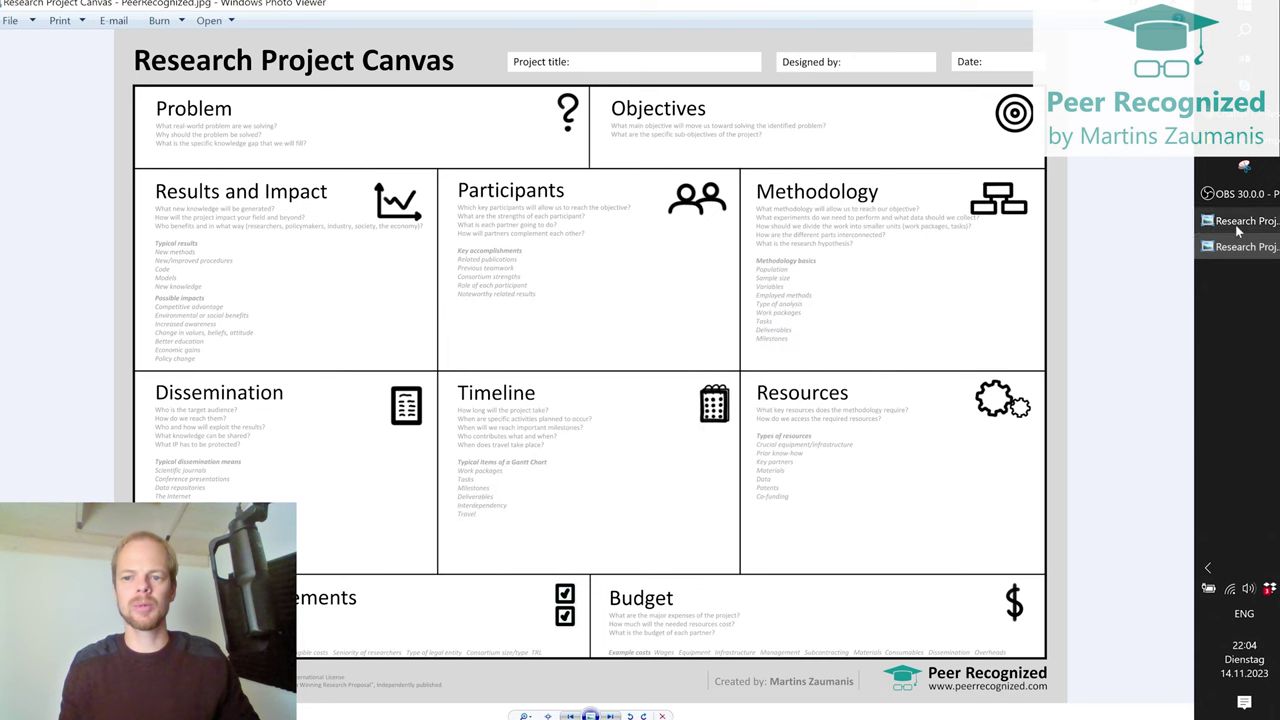
{"action": "left_click", "coordinate": [1236, 229]}
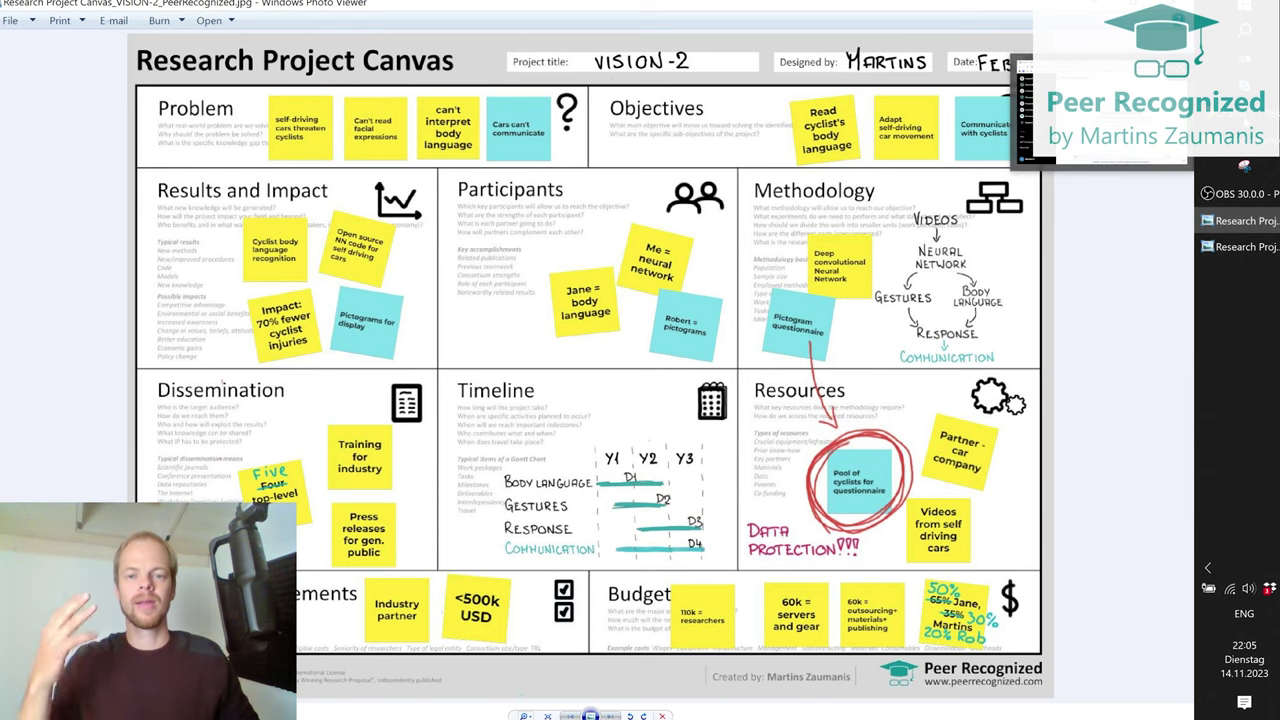
{"action": "key", "text": "alt+Tab"}
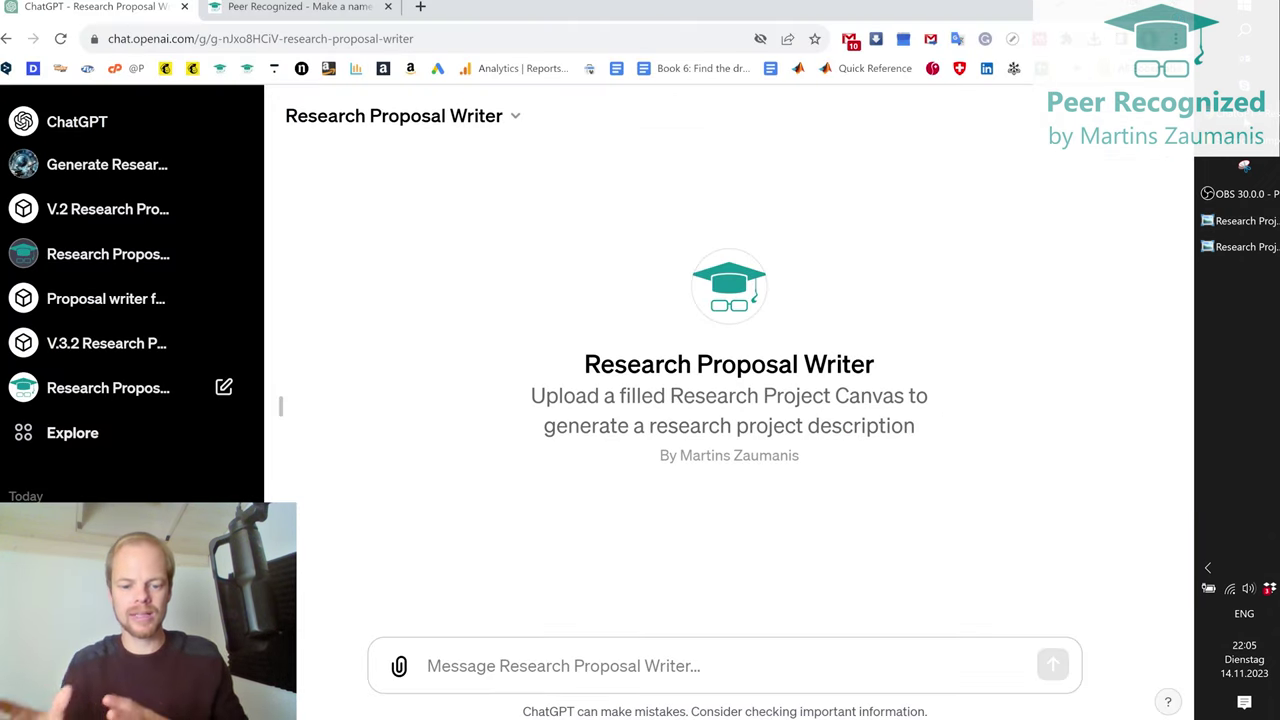
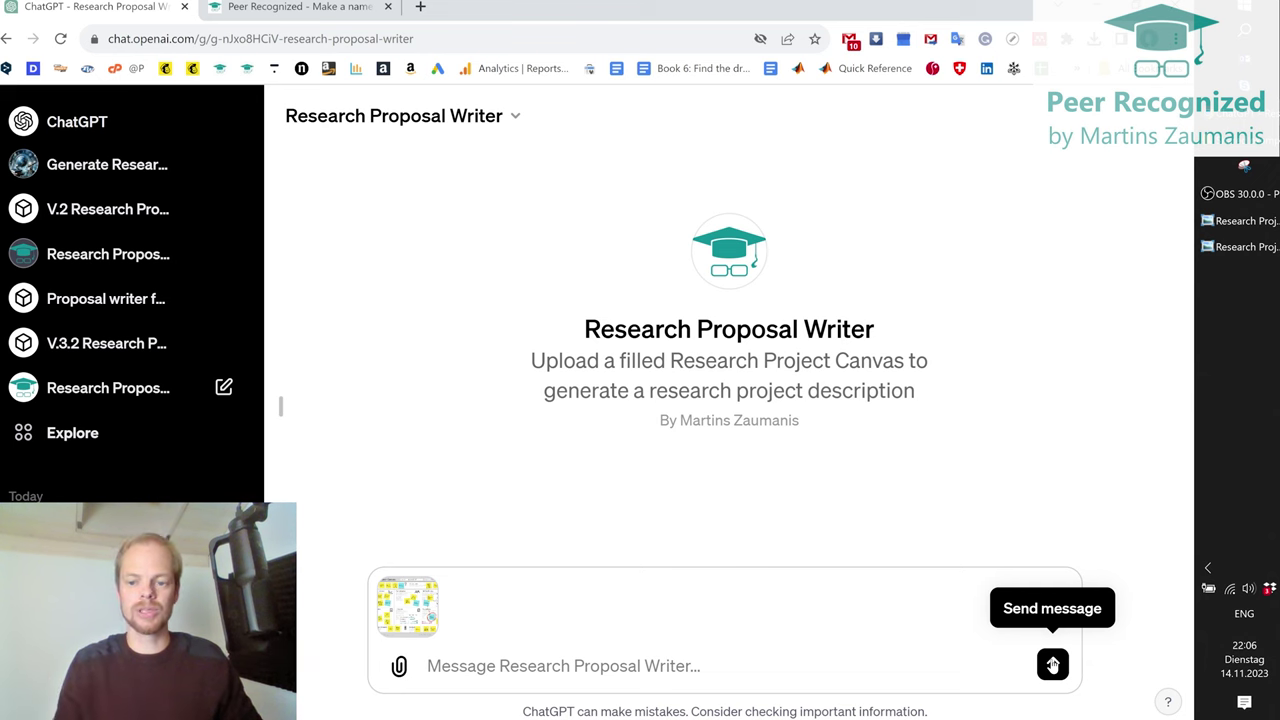
{"action": "left_click", "coordinate": [1052, 665]}
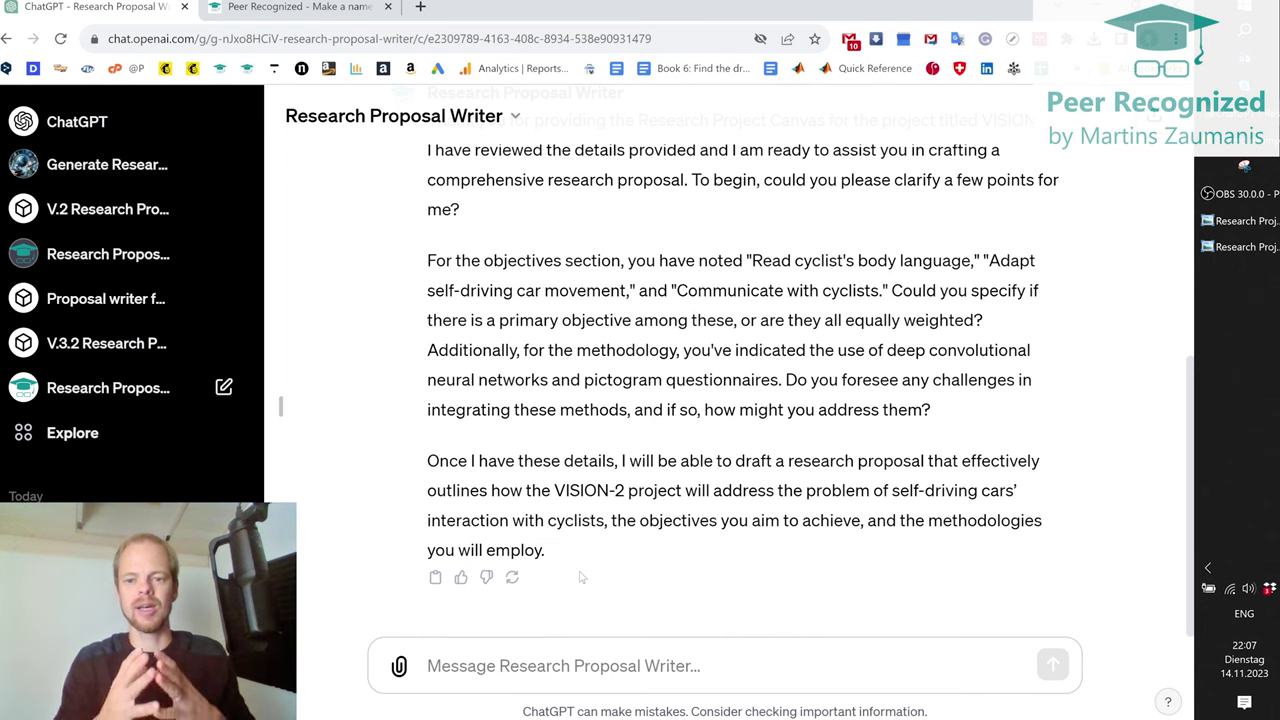
- Answer the clarifying questions by replying "all objectives are equal"
{"action": "left_click", "coordinate": [646, 663]}
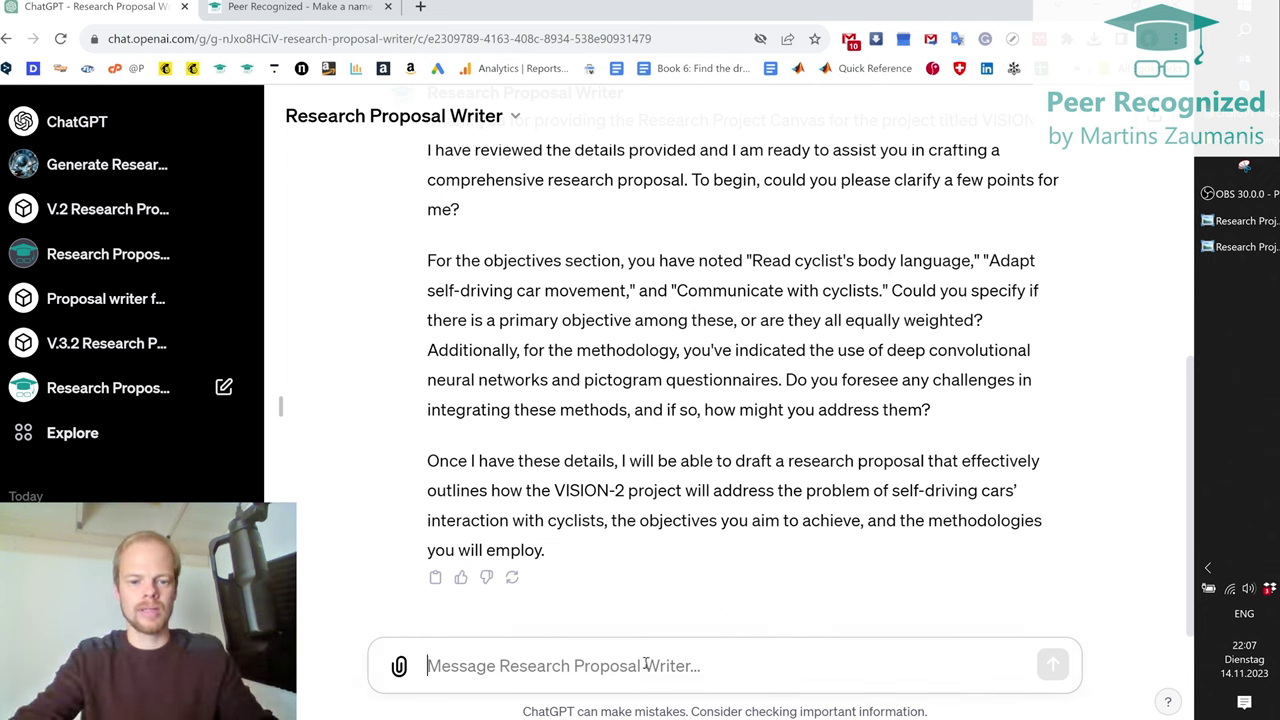
{"action": "type", "text": "all objecti"}
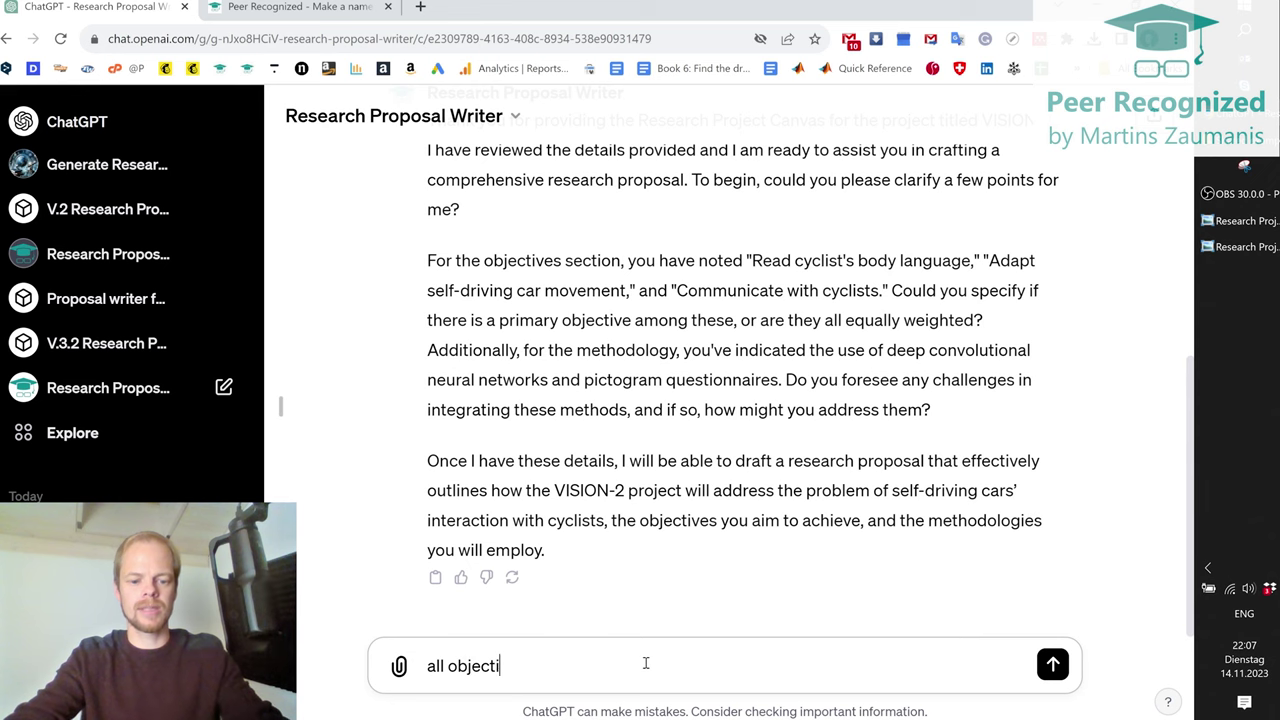
{"action": "type", "text": "ves are e"}
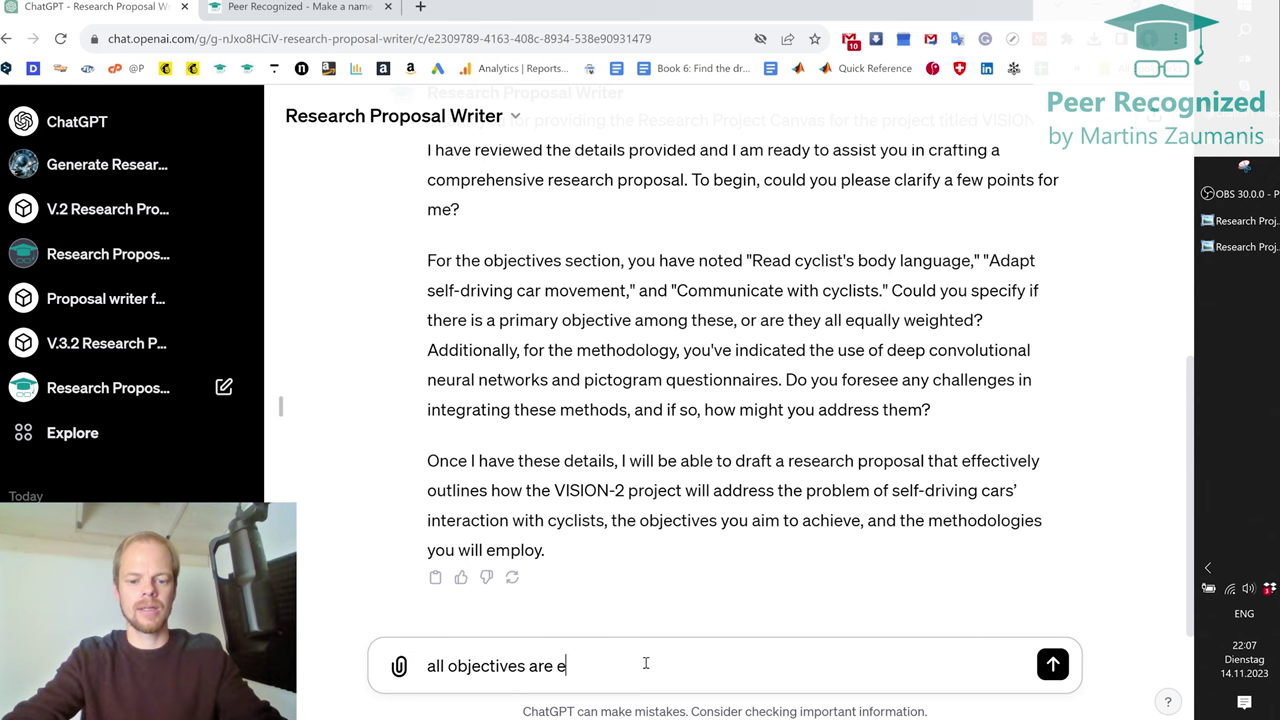
{"action": "type", "text": "qual"}
{"action": "key", "text": "Return"}
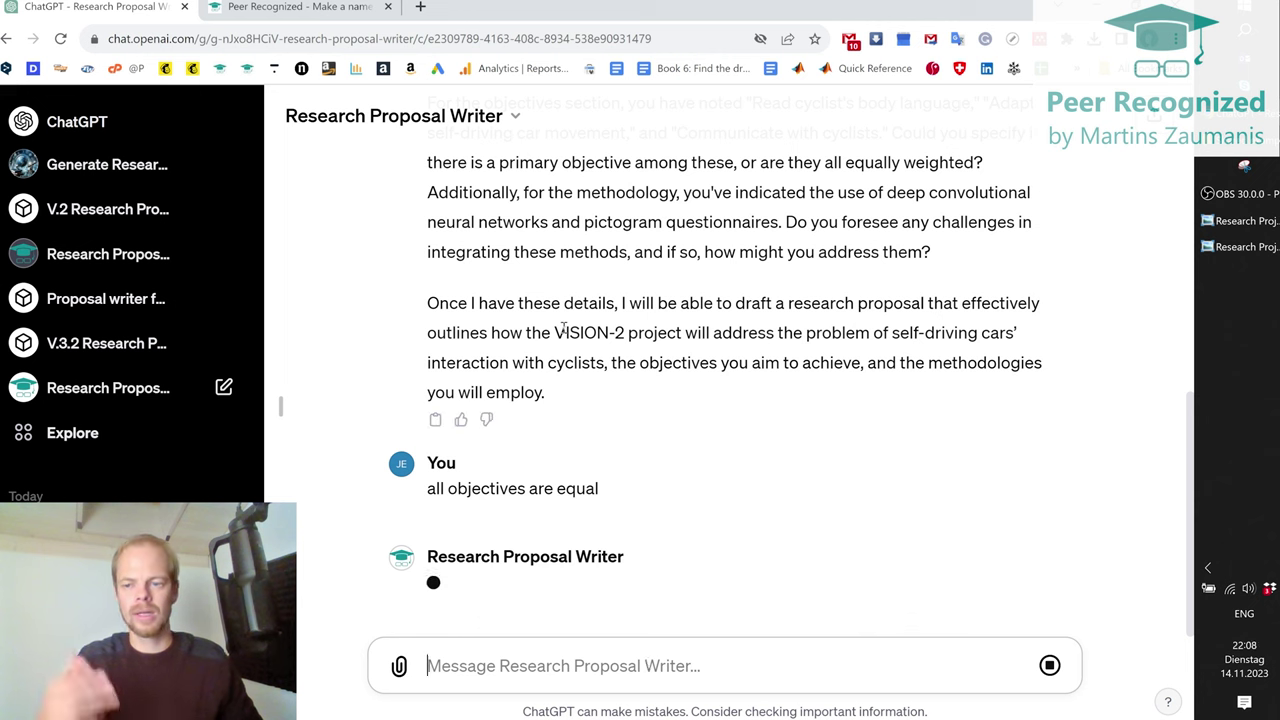
- Compare the objectives, resources and participants sections of the generated outline with the filled VISION-2 canvas
{"action": "left_click", "coordinate": [1225, 251]}
{"action": "left_click", "coordinate": [1223, 227]}
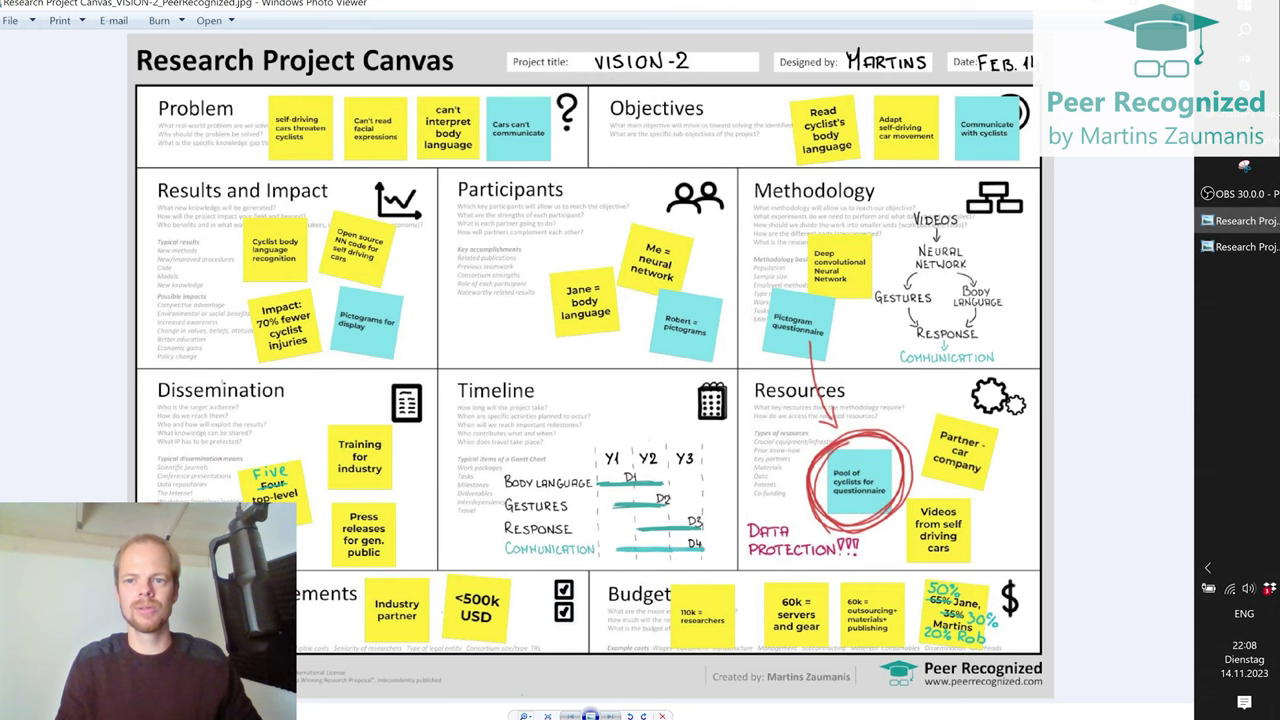
{"action": "left_click", "coordinate": [1240, 169]}
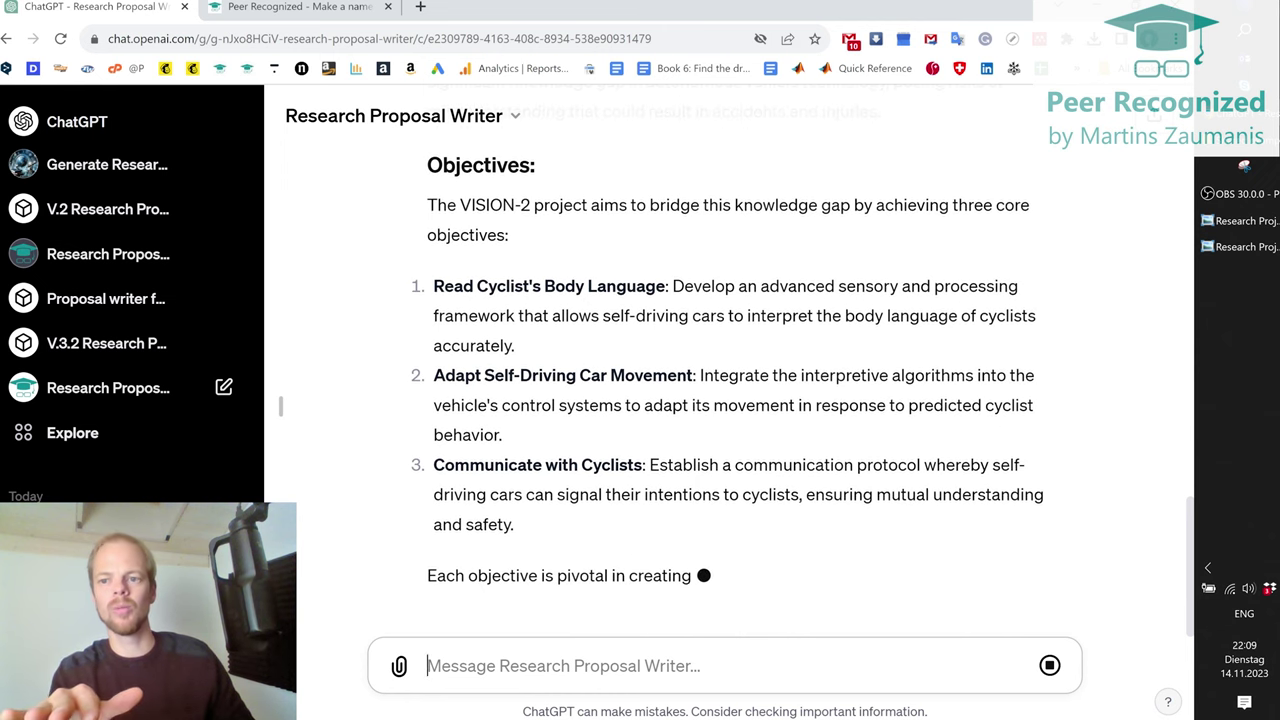
{"action": "left_click", "coordinate": [1241, 220]}
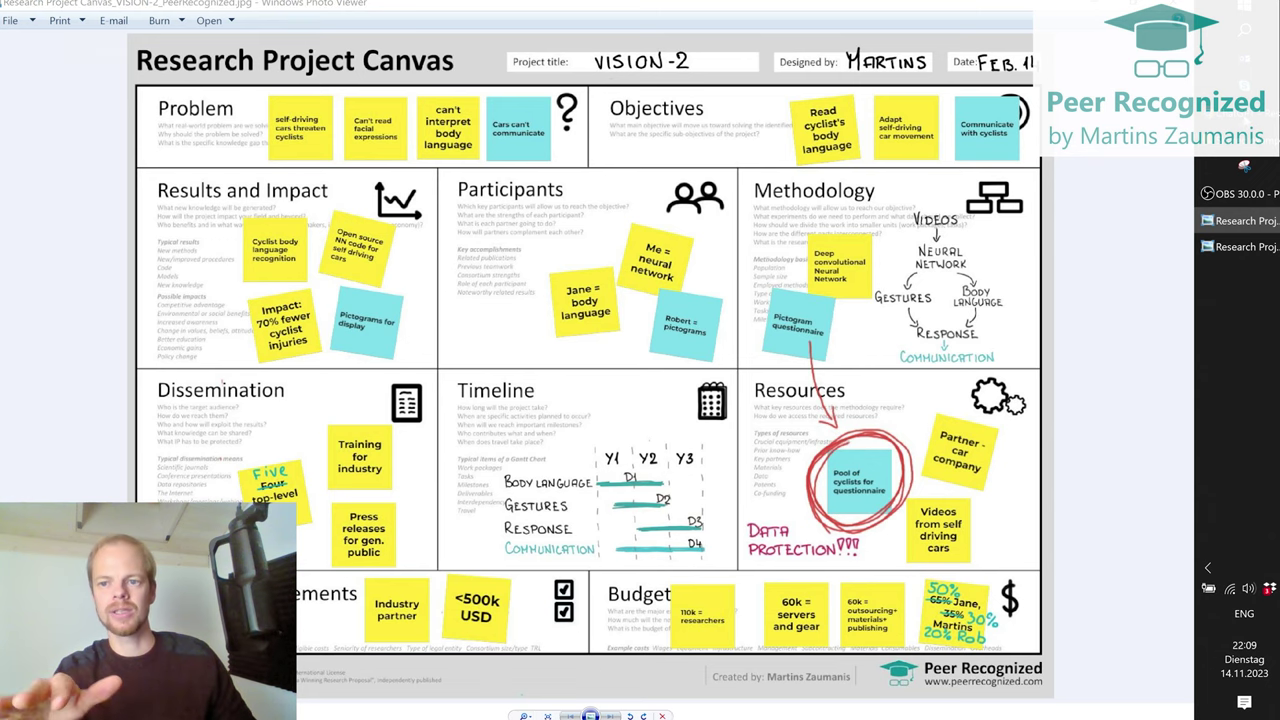
{"action": "key", "text": "alt+Tab"}
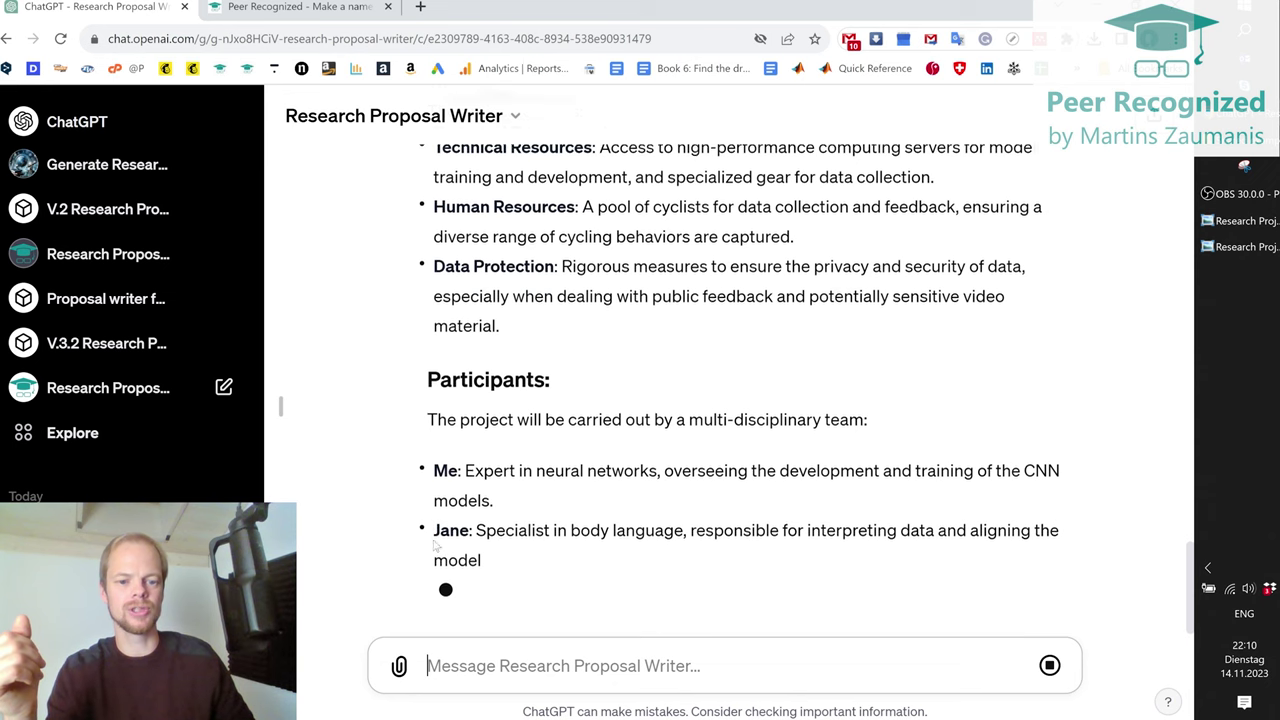
{"action": "left_click", "coordinate": [1240, 221]}
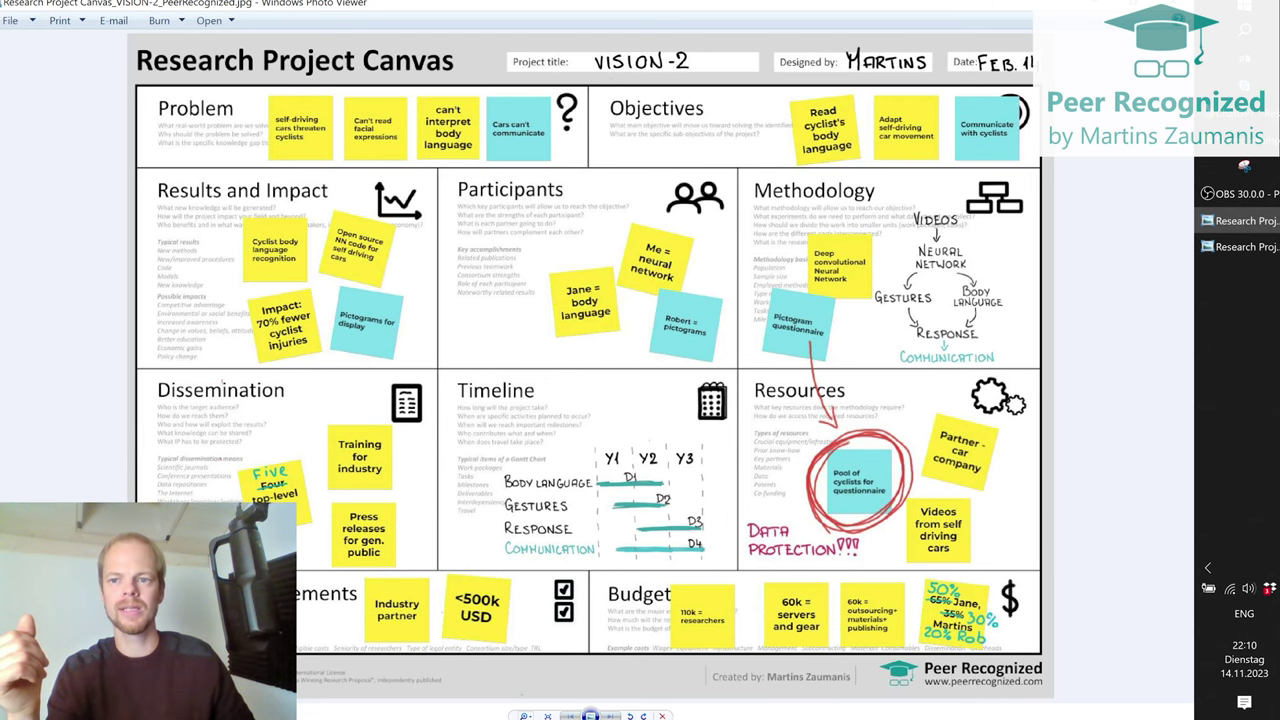
{"action": "key", "text": "alt+Tab"}
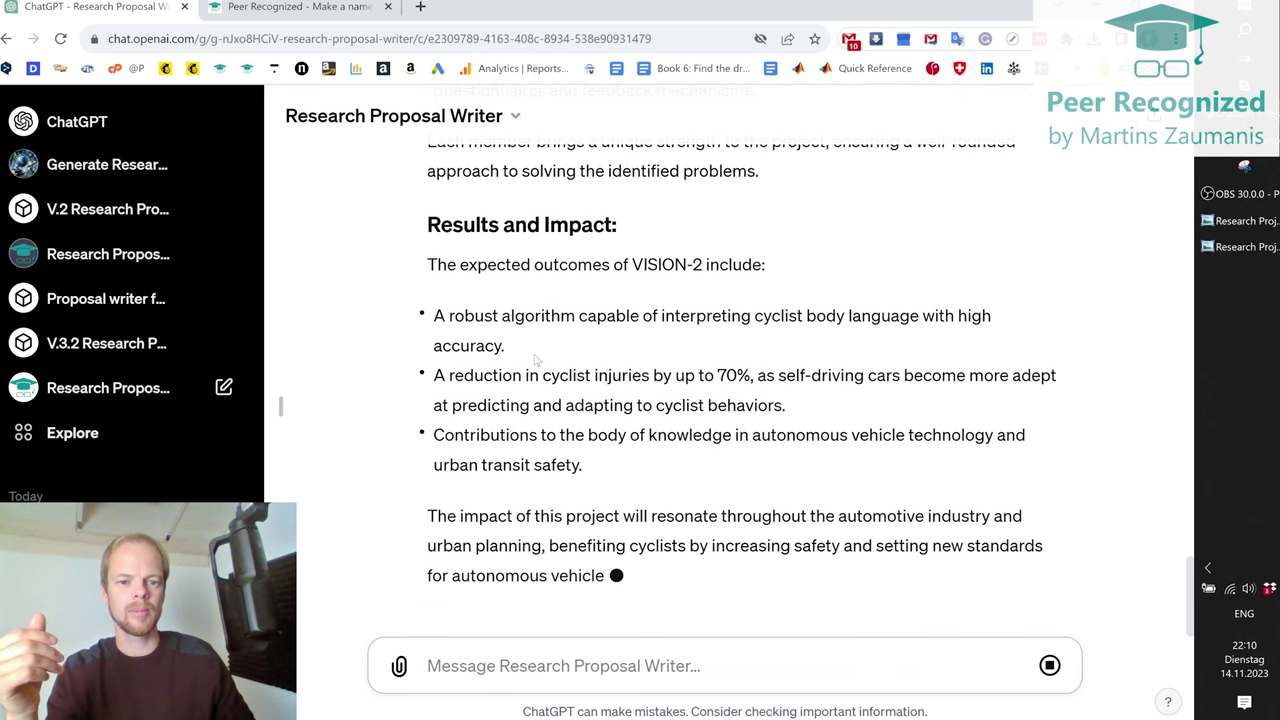
- Highlight the 70% injury reduction claim, and check the impact, dissemination and timeline text against the VISION-2 canvas
{"action": "left_click_drag", "start_coordinate": [546, 377], "coordinate": [755, 341]}
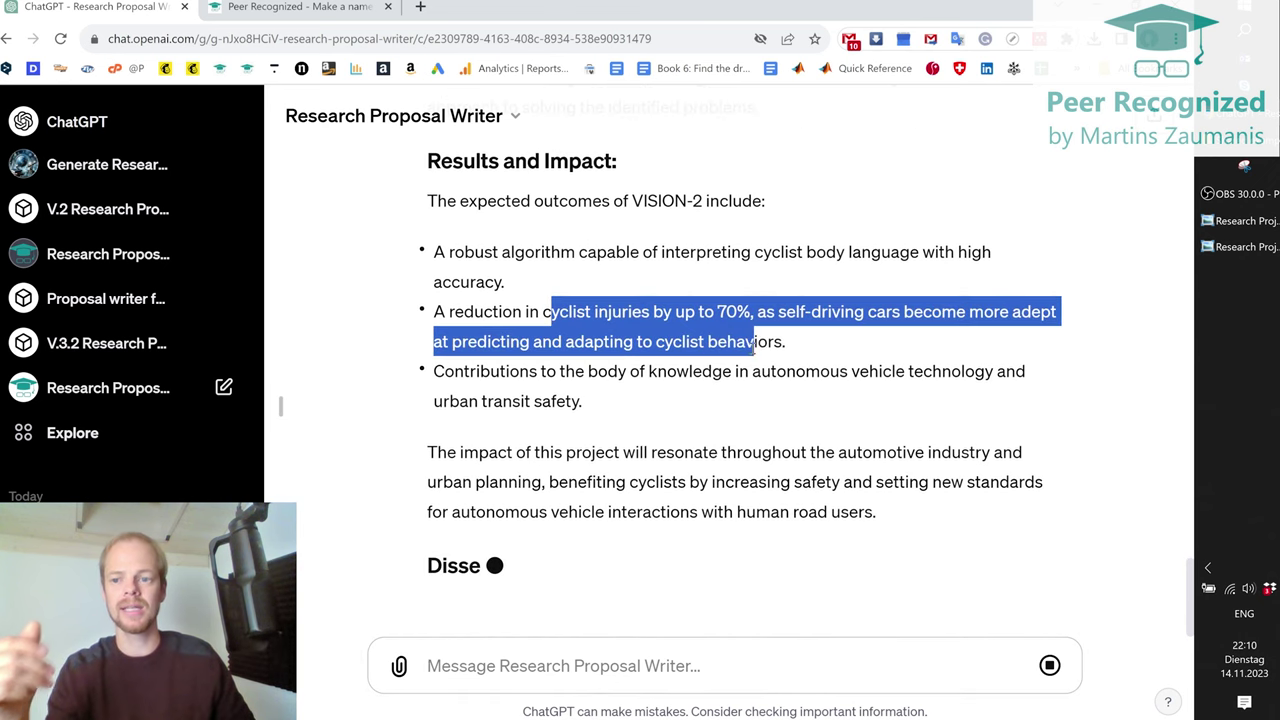
{"action": "left_click", "coordinate": [1245, 221]}
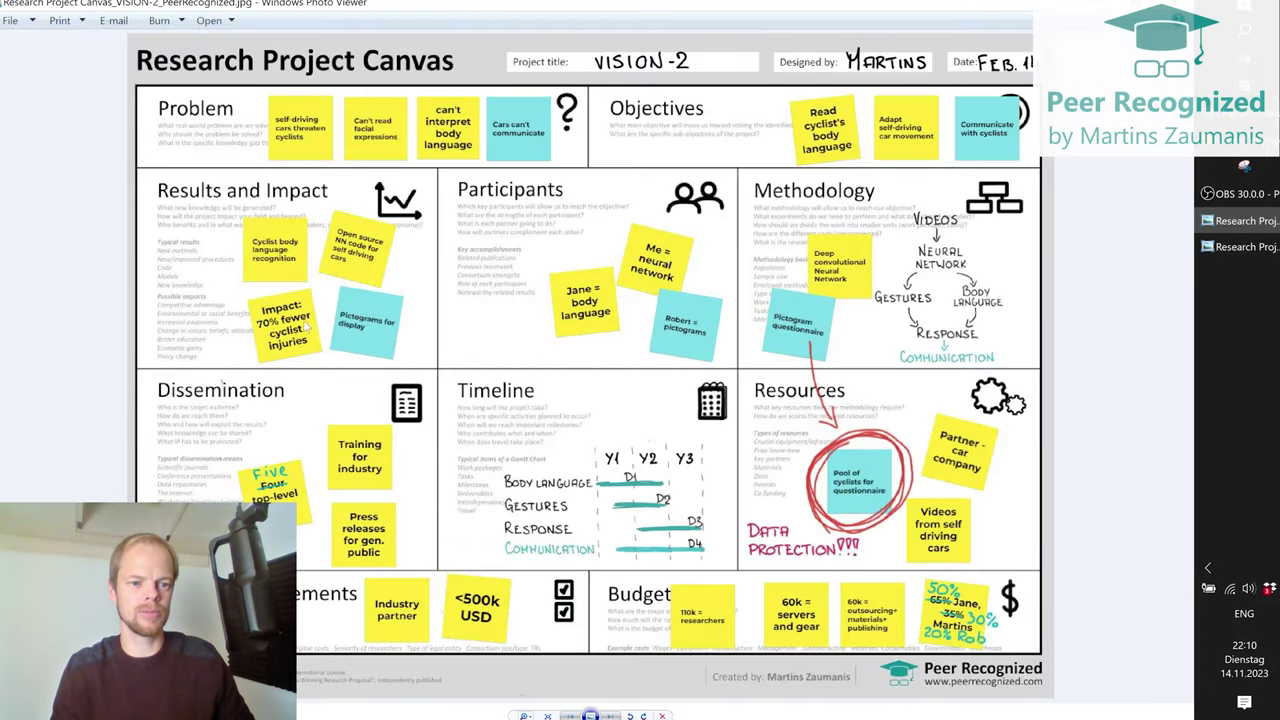
{"action": "key", "text": "alt+Tab"}
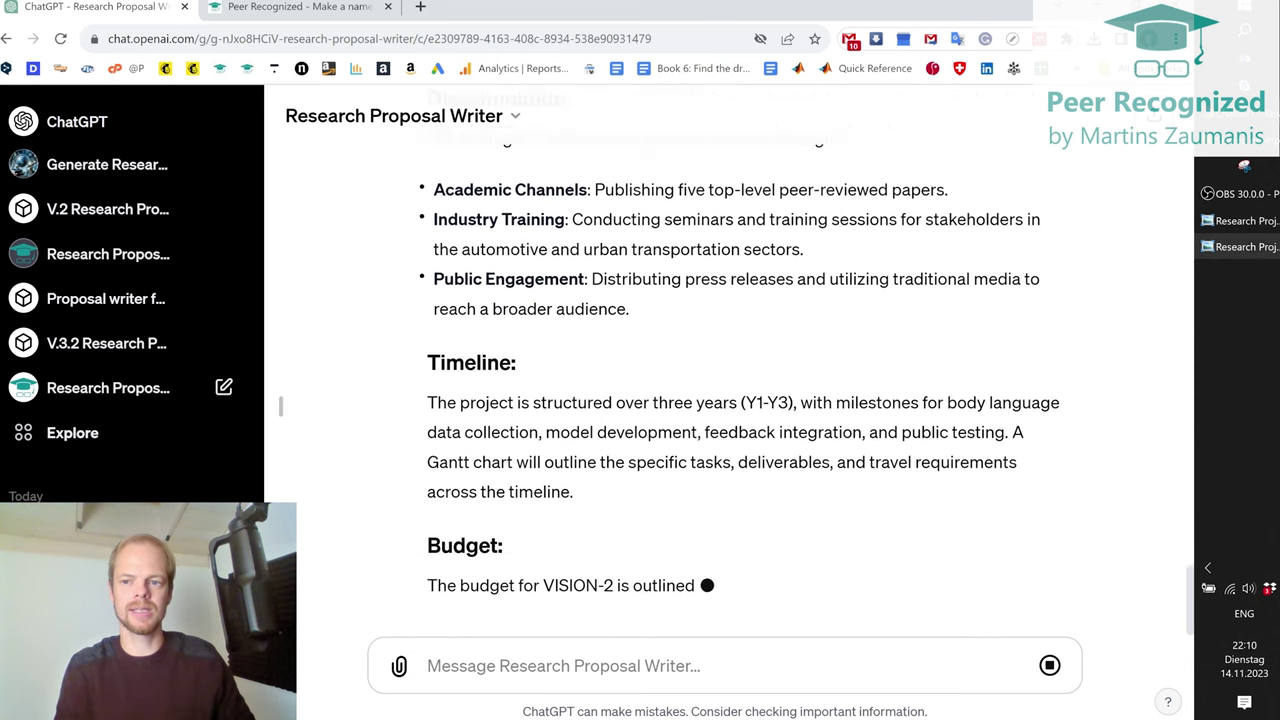
{"action": "left_click", "coordinate": [1245, 230]}
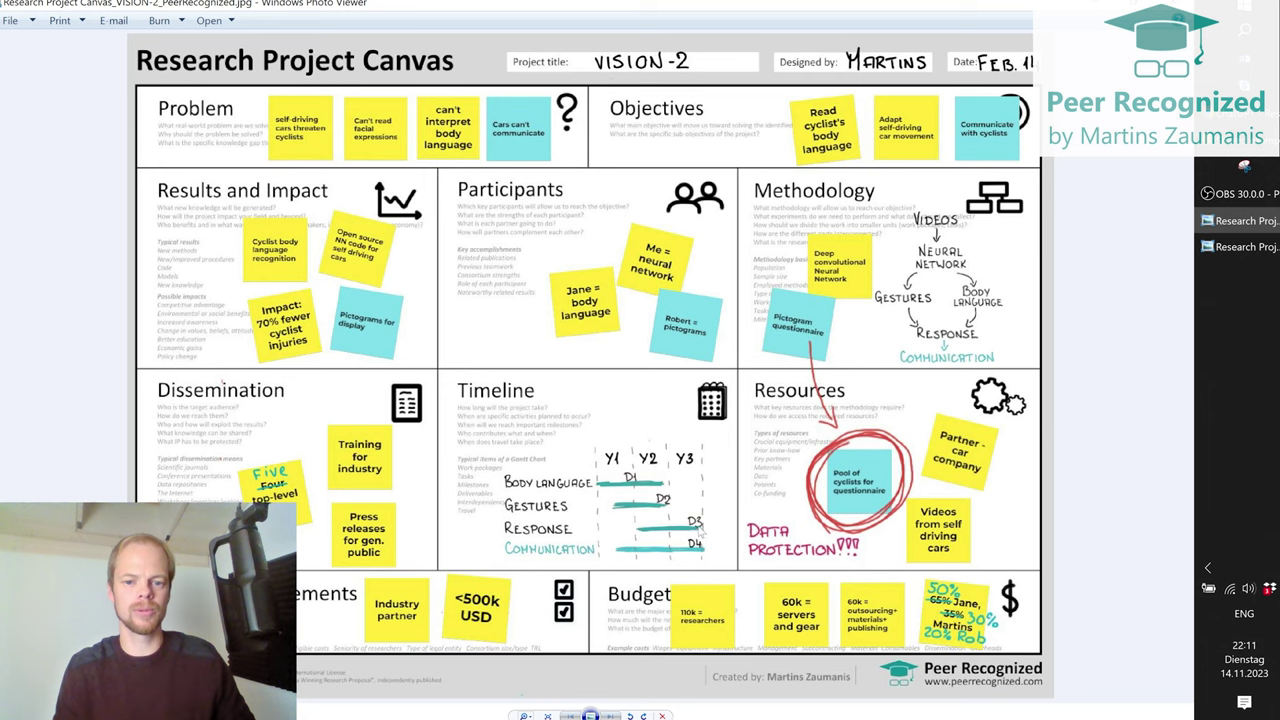
{"action": "key", "text": "alt+Tab"}
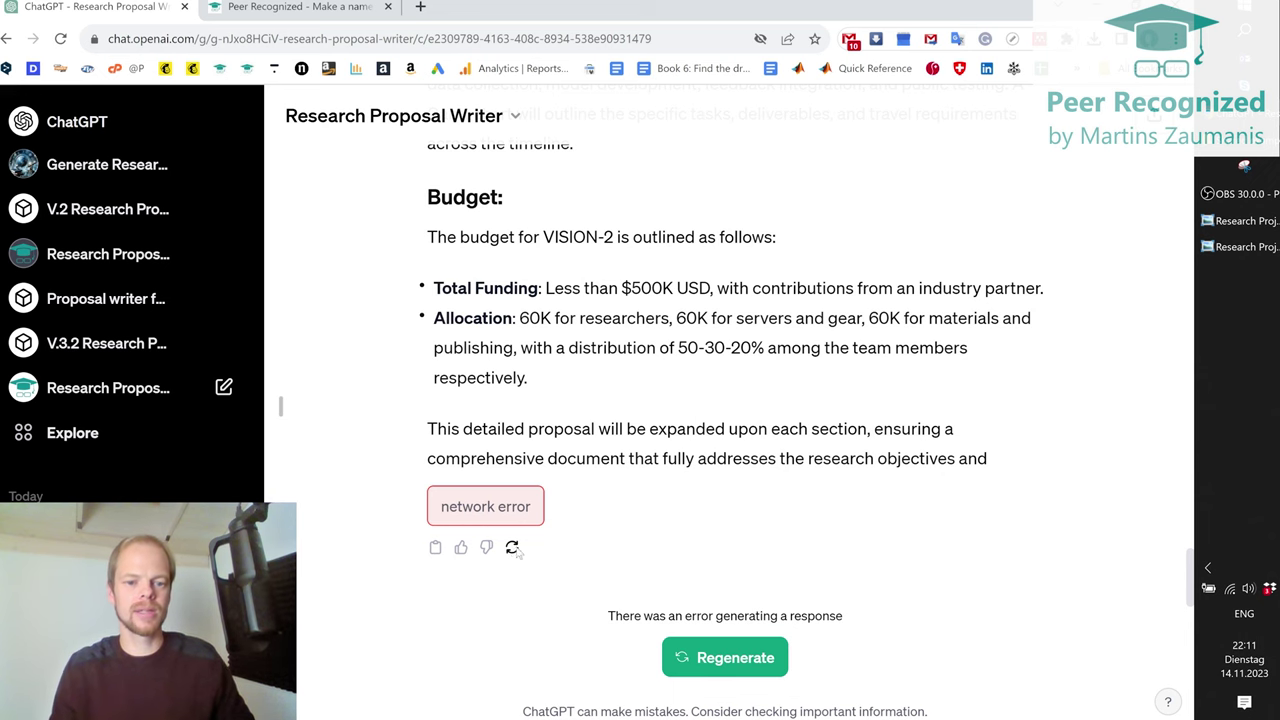
- Regenerate the interrupted proposal outline, check its budget against the VISION-2 canvas, and dismiss the response rating request
{"action": "left_click", "coordinate": [512, 548]}
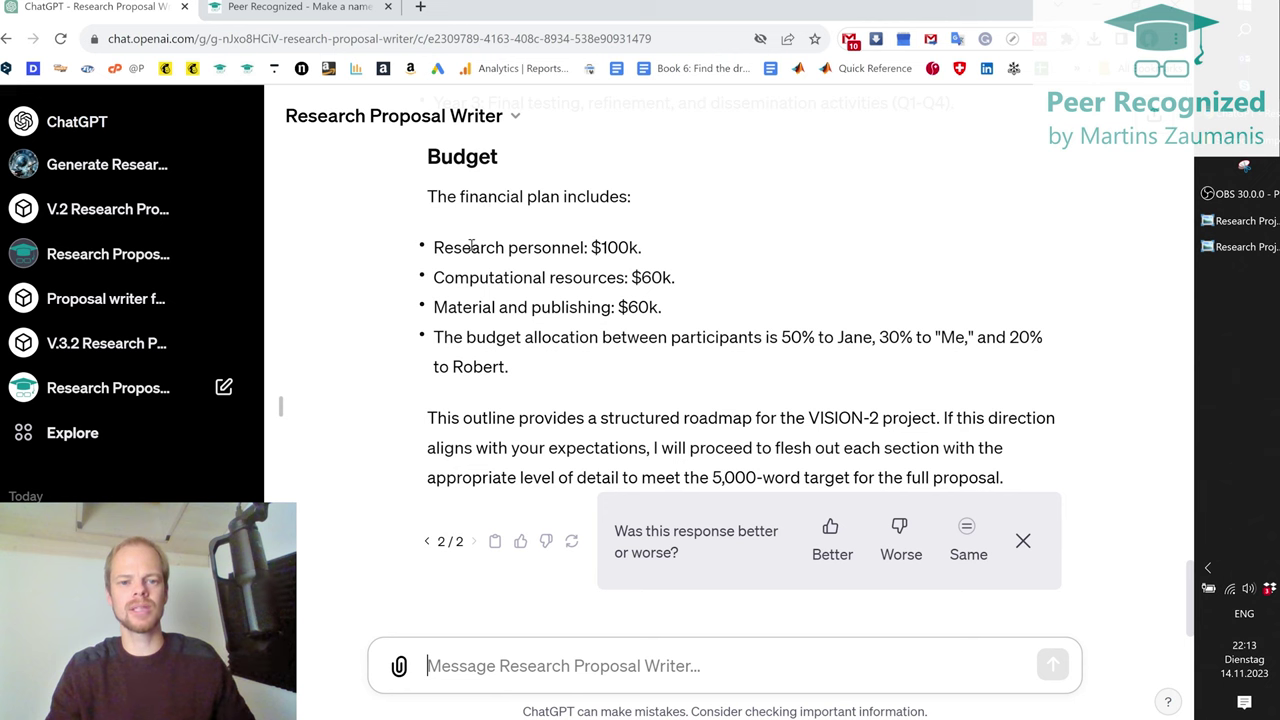
{"action": "left_click", "coordinate": [1242, 222]}
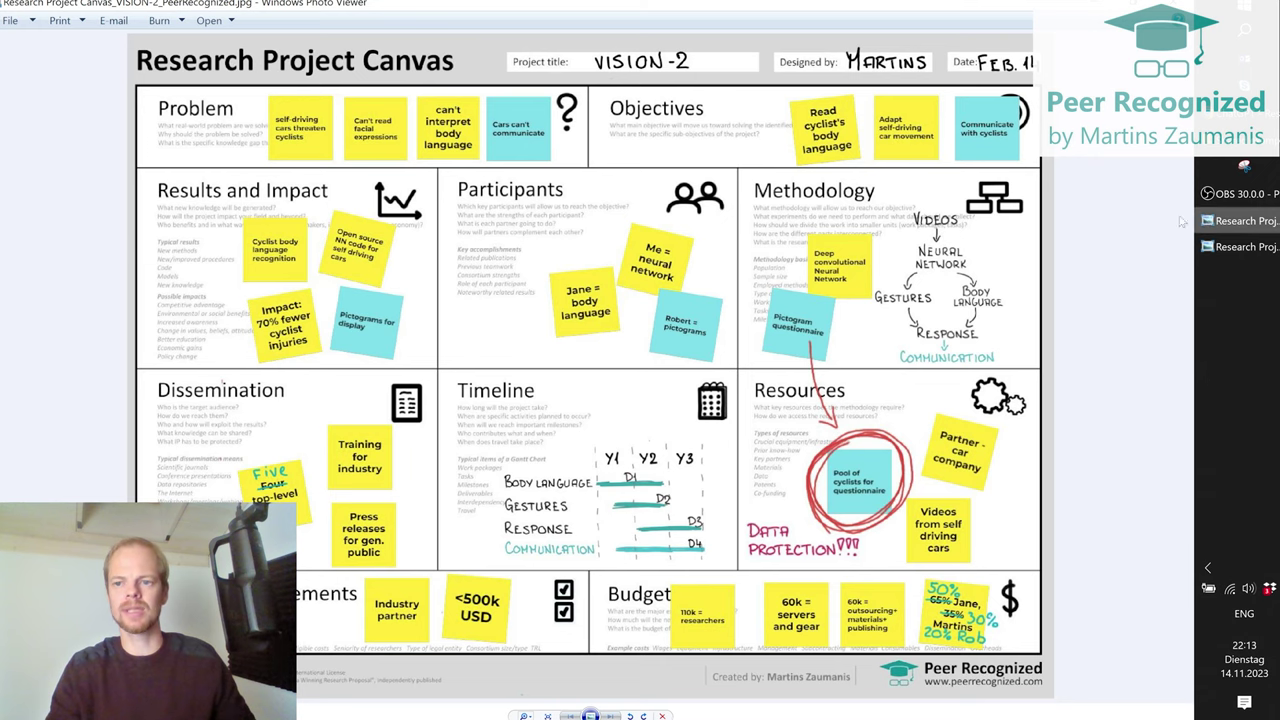
{"action": "left_click", "coordinate": [1244, 166]}
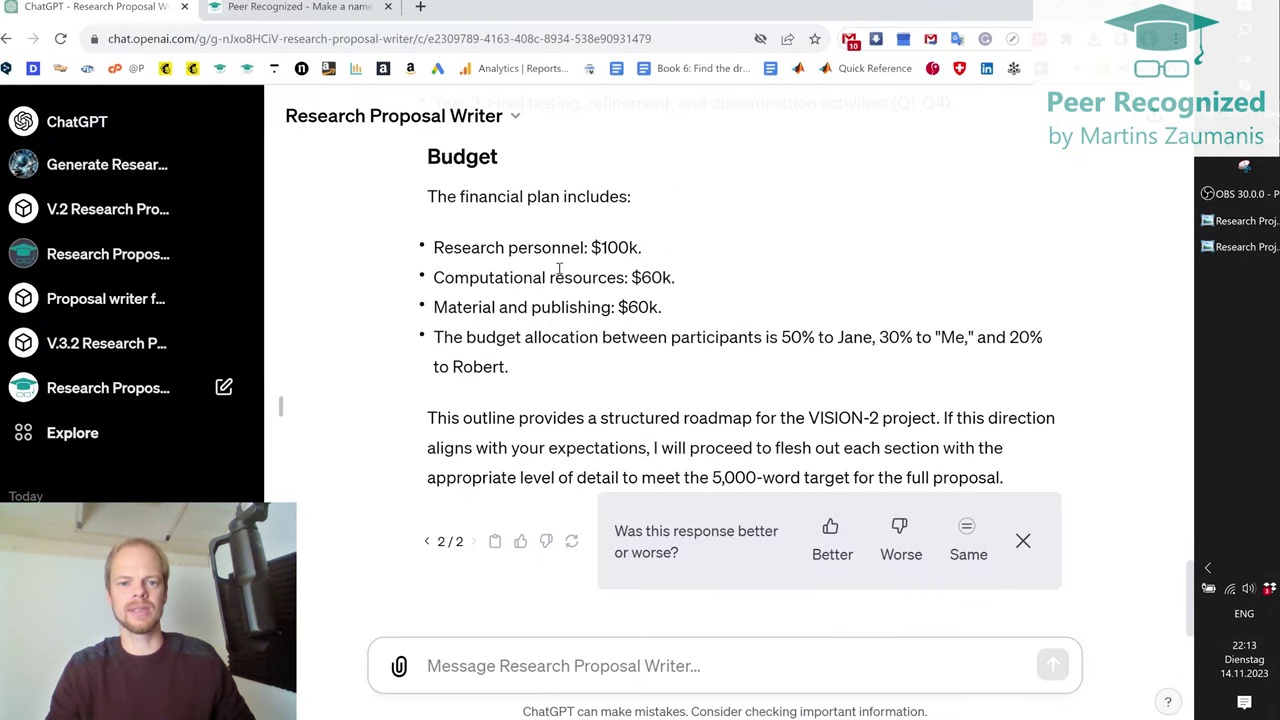
{"action": "left_click", "coordinate": [1020, 543]}
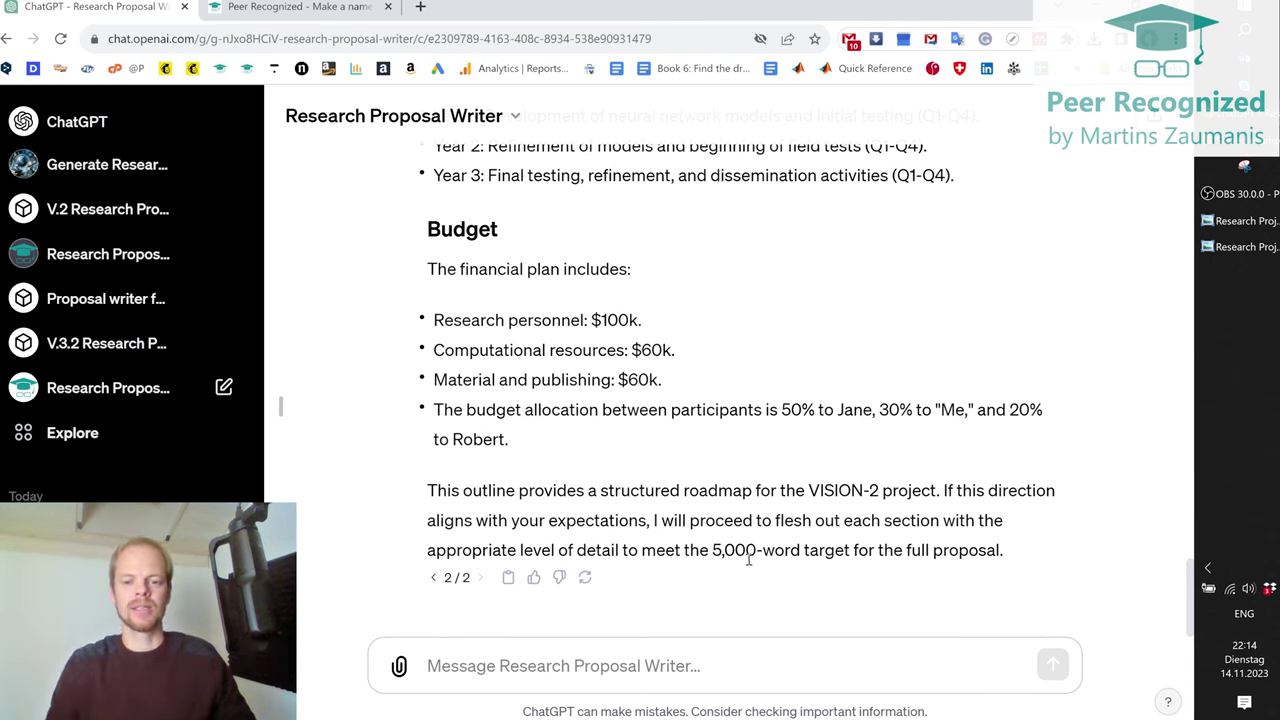
- Review the regenerated outline and its 5,000-word target, and approve it by replying "everything is correct"
{"action": "left_click_drag", "start_coordinate": [714, 550], "coordinate": [758, 551]}
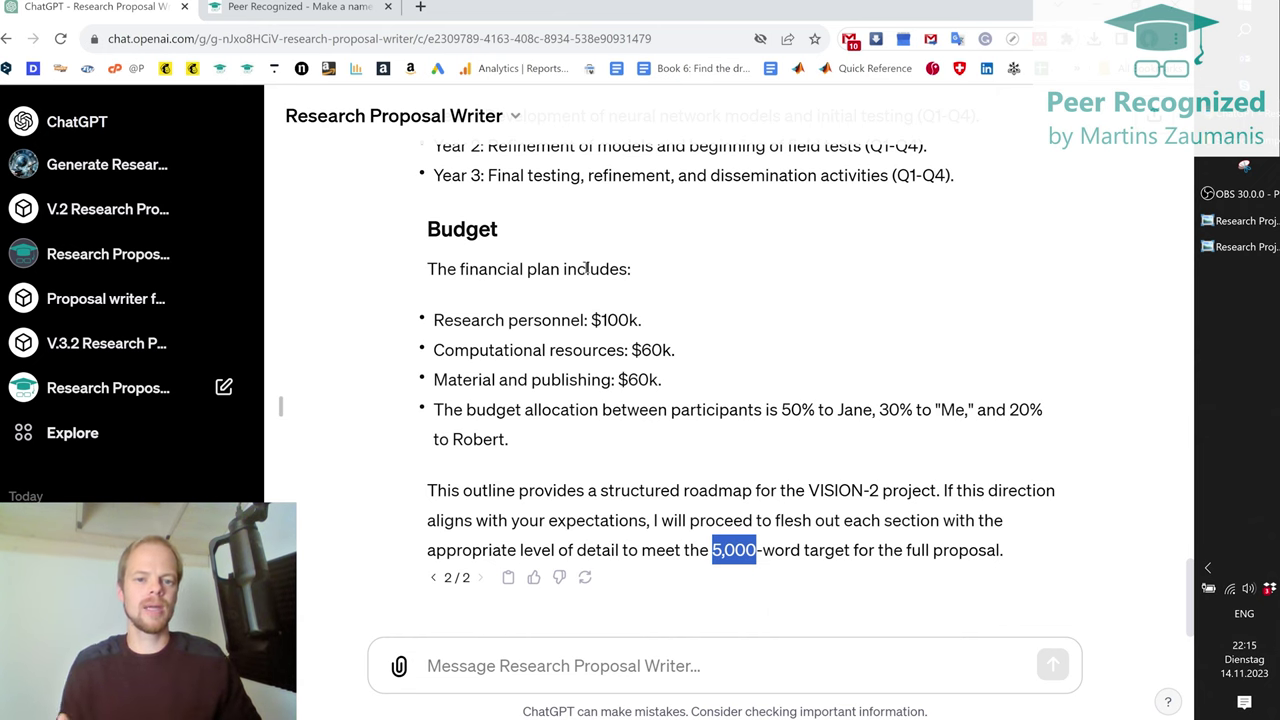
{"action": "scroll", "coordinate": [586, 268], "scroll_direction": "up", "scroll_amount": 3}
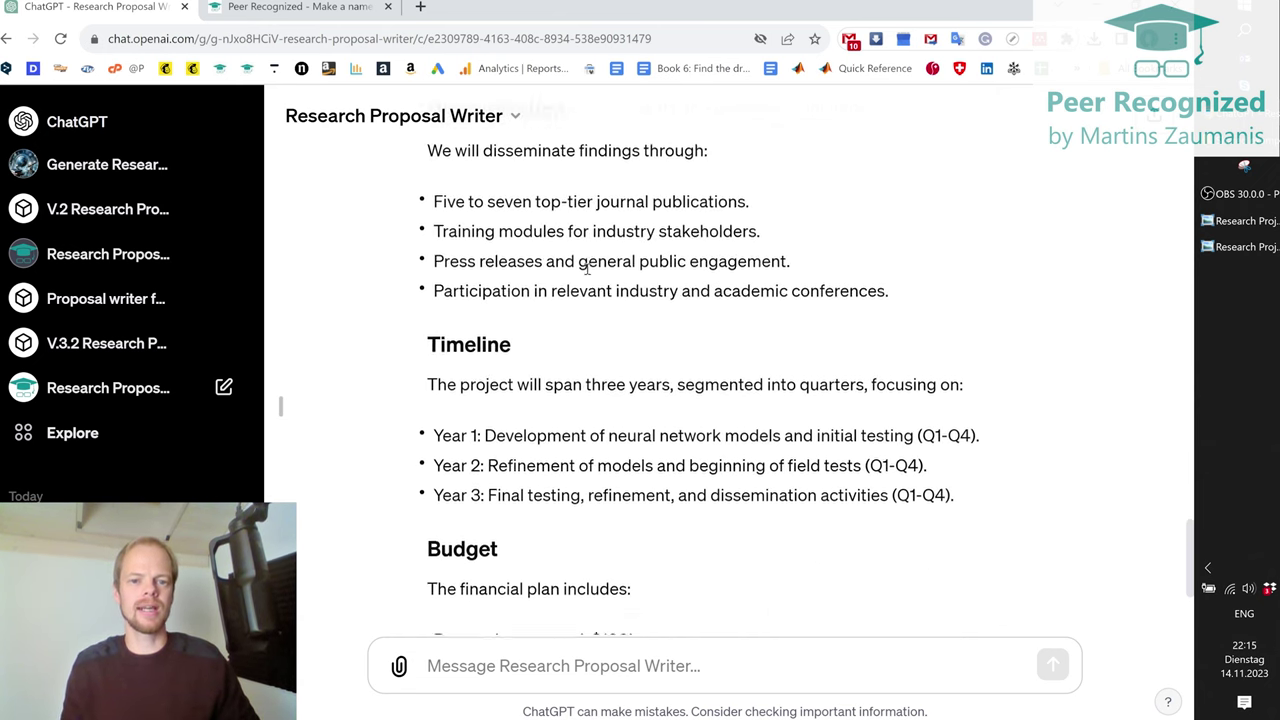
{"action": "scroll", "coordinate": [588, 273], "scroll_direction": "up", "scroll_amount": 2}
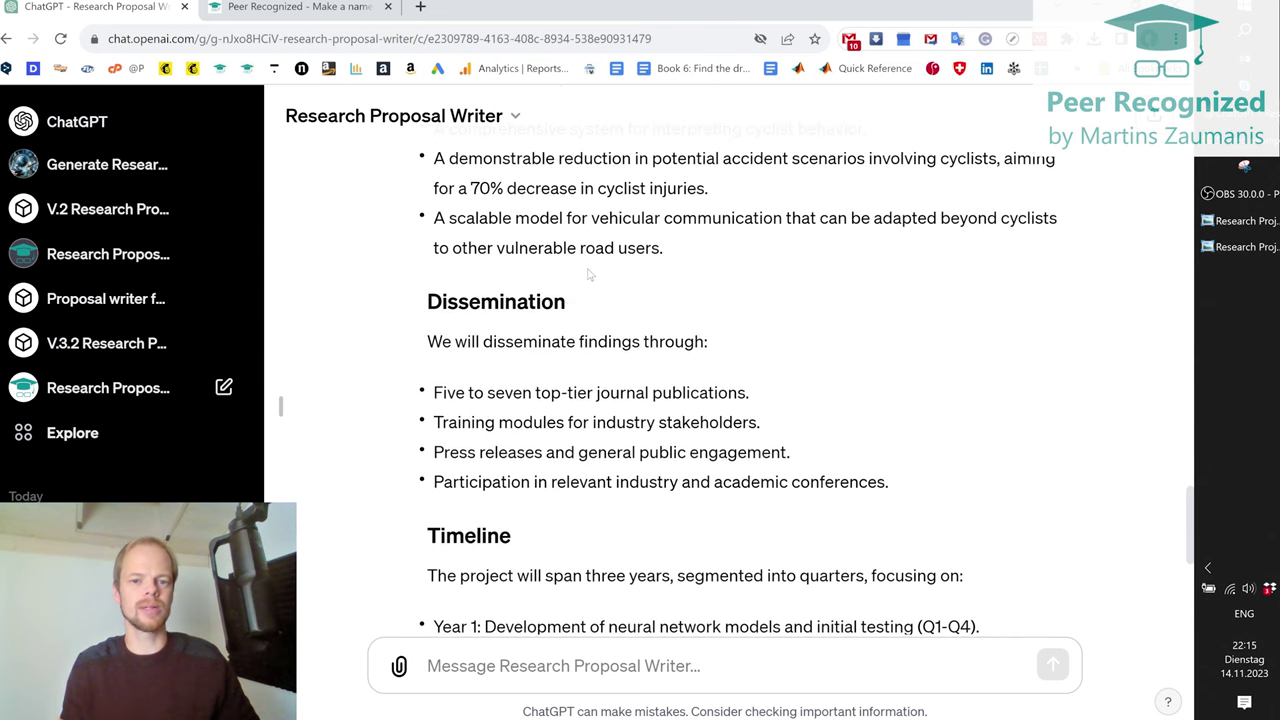
{"action": "scroll", "coordinate": [588, 273], "scroll_direction": "up", "scroll_amount": 1}
{"action": "scroll", "coordinate": [588, 273], "scroll_direction": "up", "scroll_amount": 3}
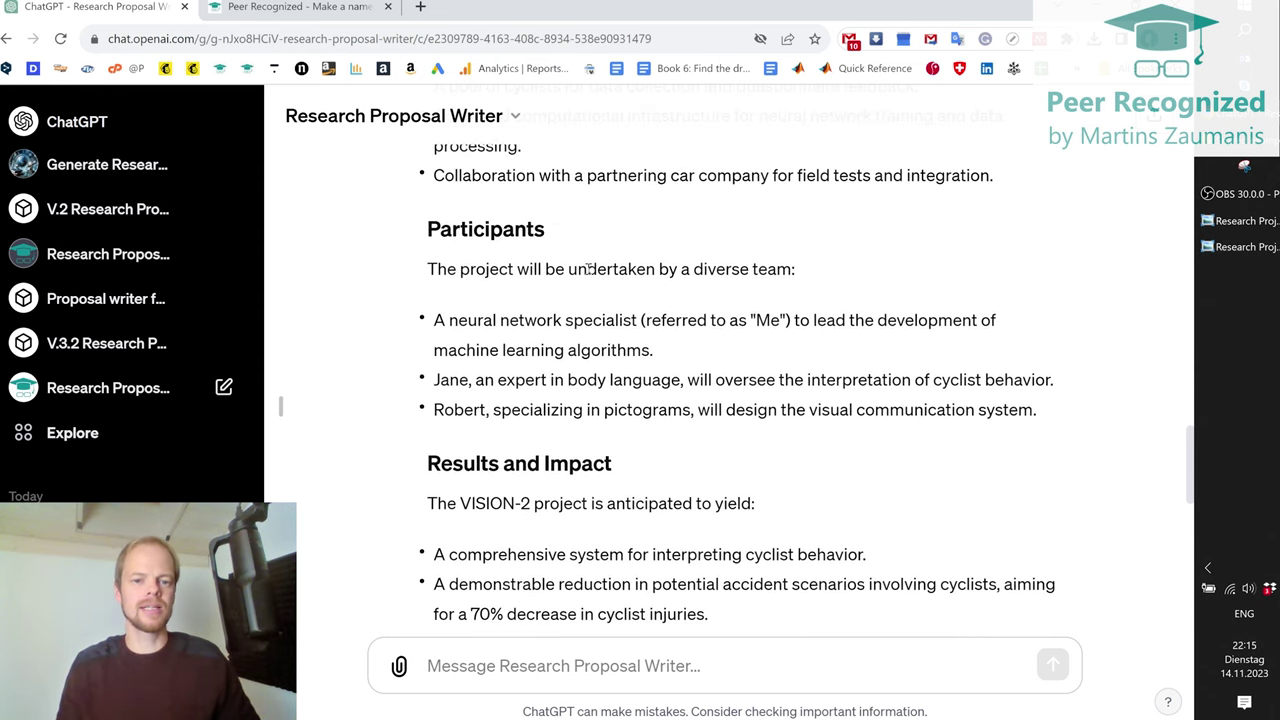
{"action": "scroll", "coordinate": [590, 268], "scroll_direction": "down", "scroll_amount": 12}
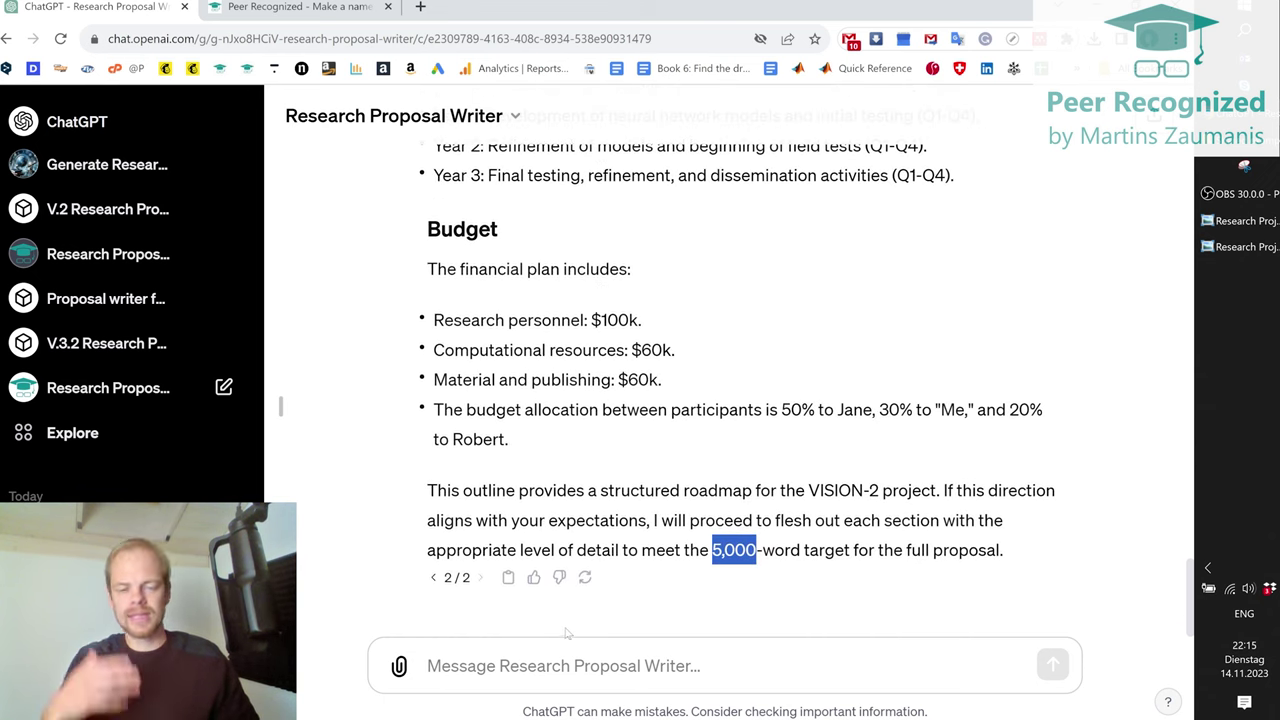
{"action": "left_click", "coordinate": [531, 679]}
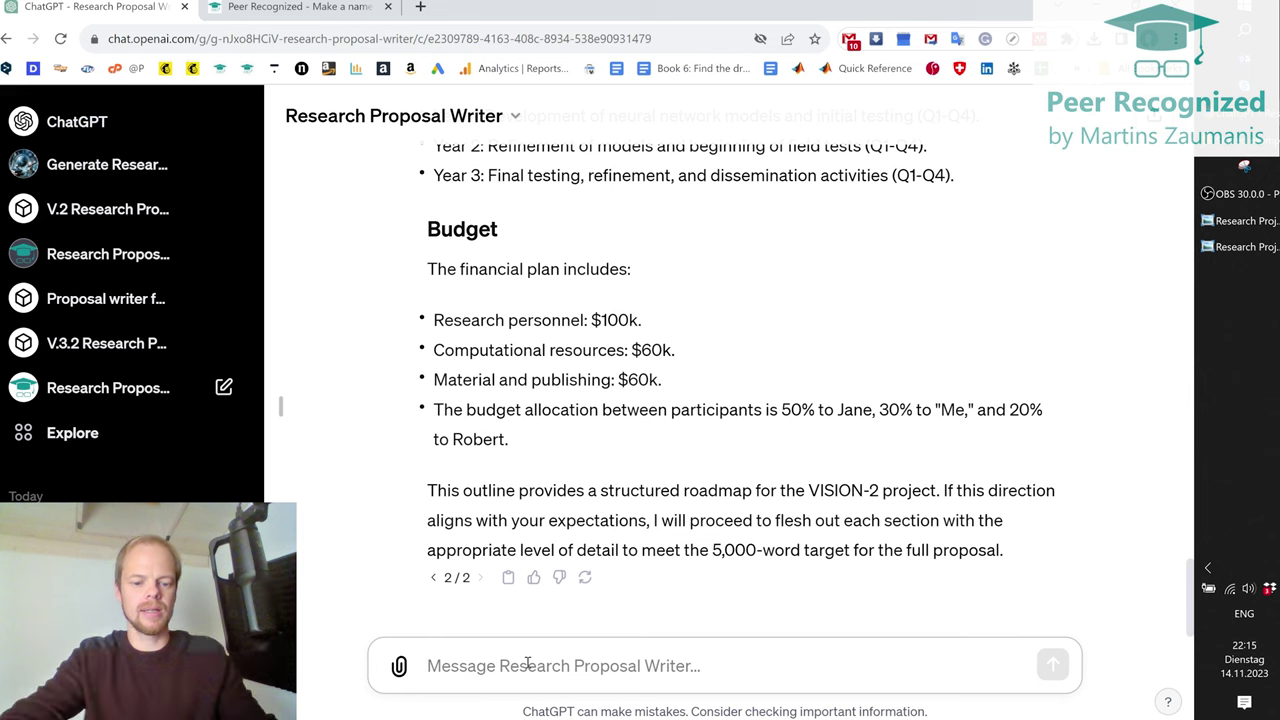
{"action": "type", "text": "everyt"}
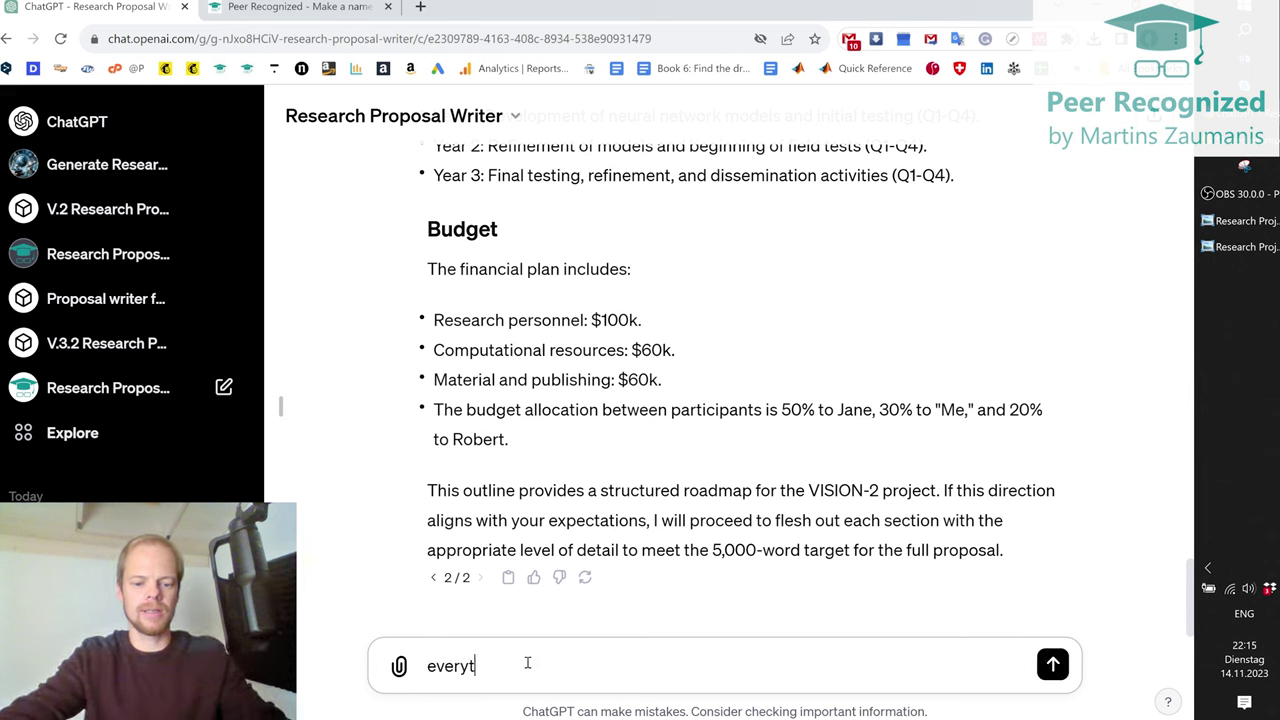
{"action": "type", "text": "hing is correct"}
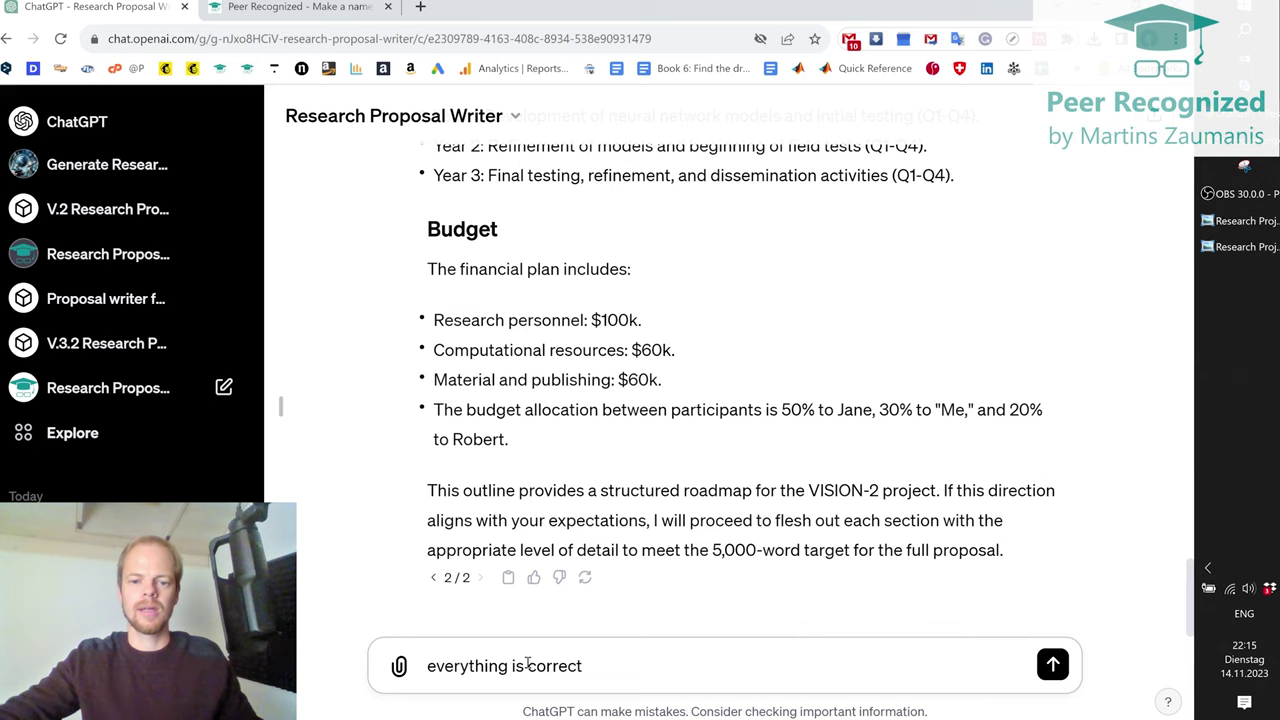
{"action": "key", "text": "Return"}
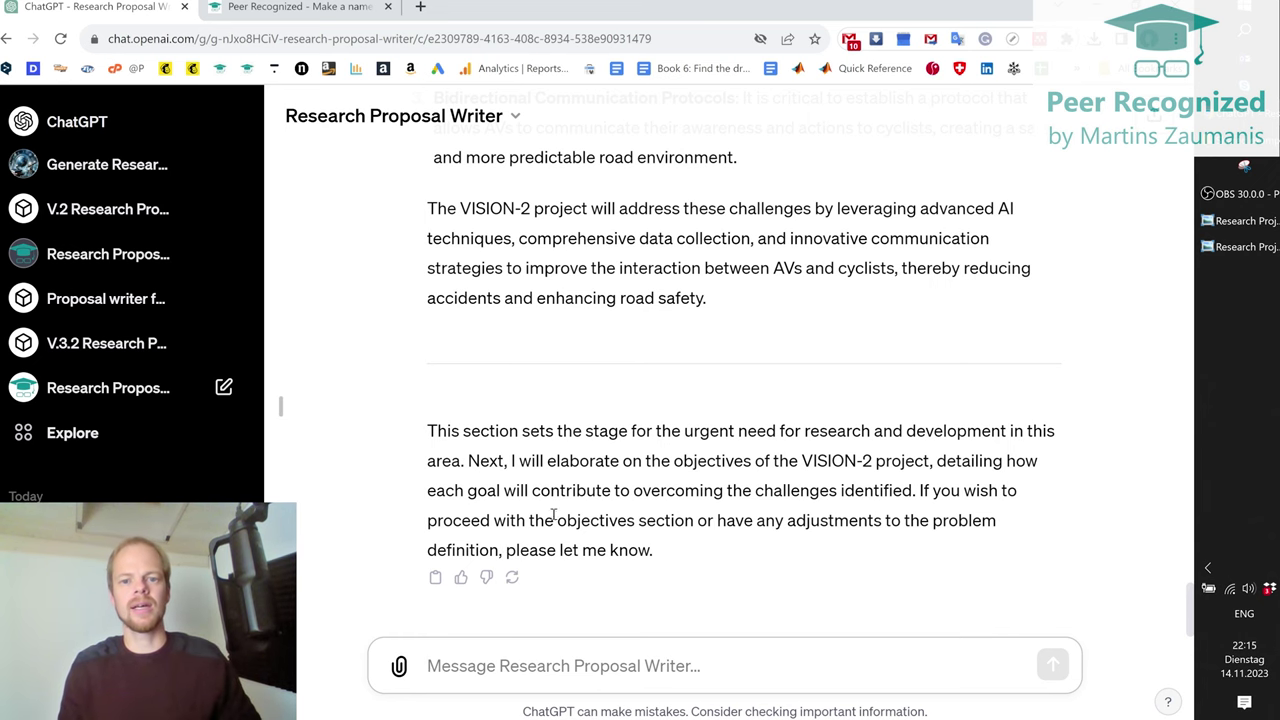
- Go back to the start of the detailed reply and highlight the Problem Definition heading
{"action": "scroll", "coordinate": [583, 431], "scroll_direction": "up", "scroll_amount": 5}
{"action": "scroll", "coordinate": [585, 430], "scroll_direction": "up", "scroll_amount": 7}
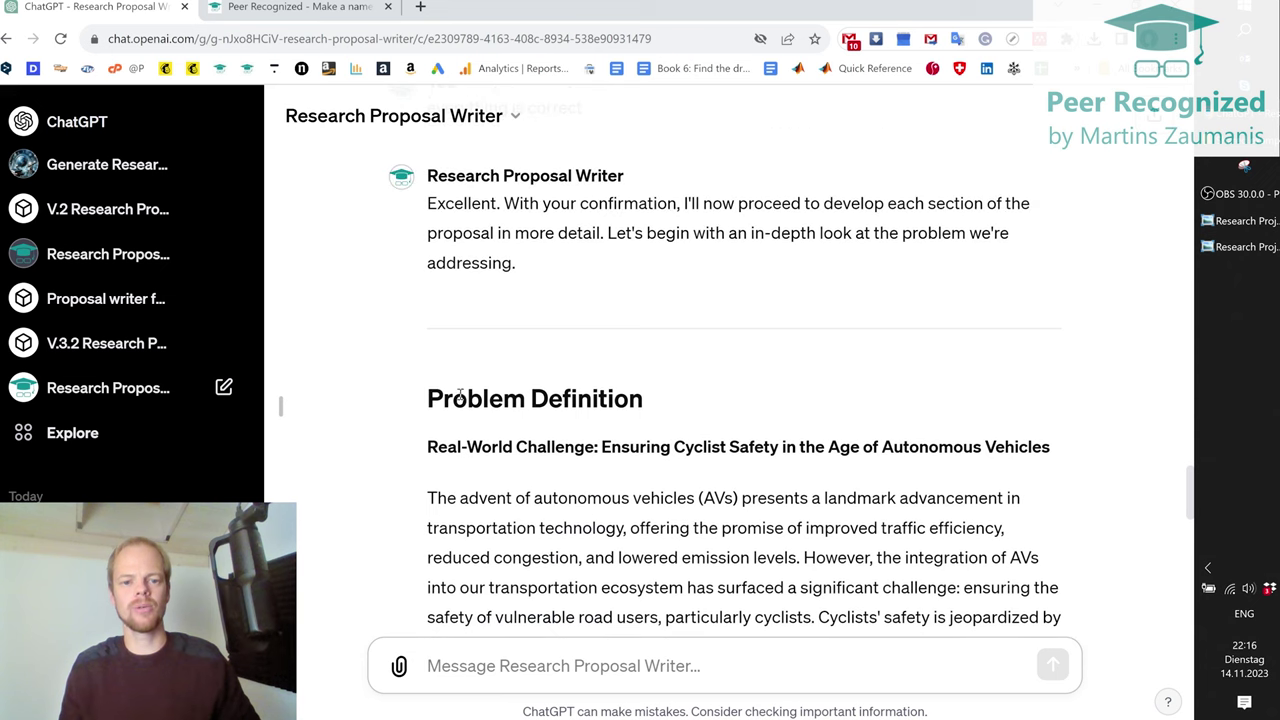
{"action": "left_click_drag", "start_coordinate": [428, 398], "coordinate": [688, 403]}
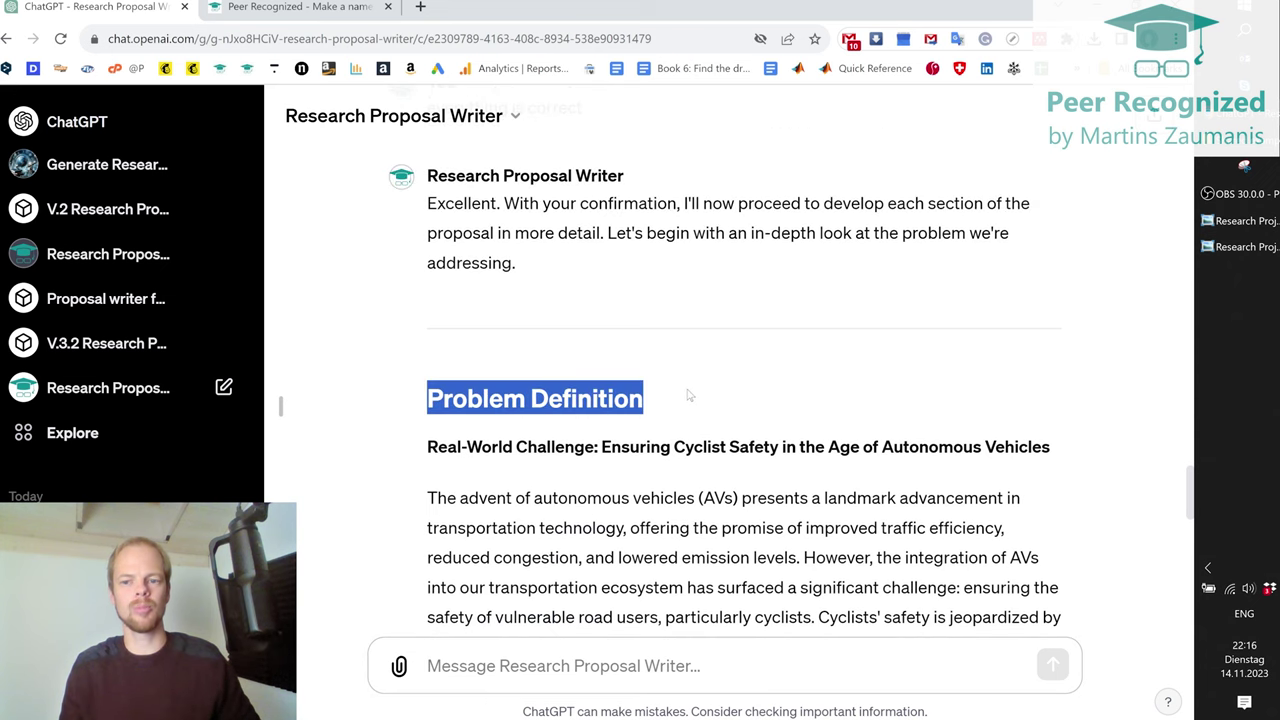
- Check the problem definition against the VISION-2 canvas, and request the objectives section by replying "continue"
{"action": "left_click", "coordinate": [1242, 221]}
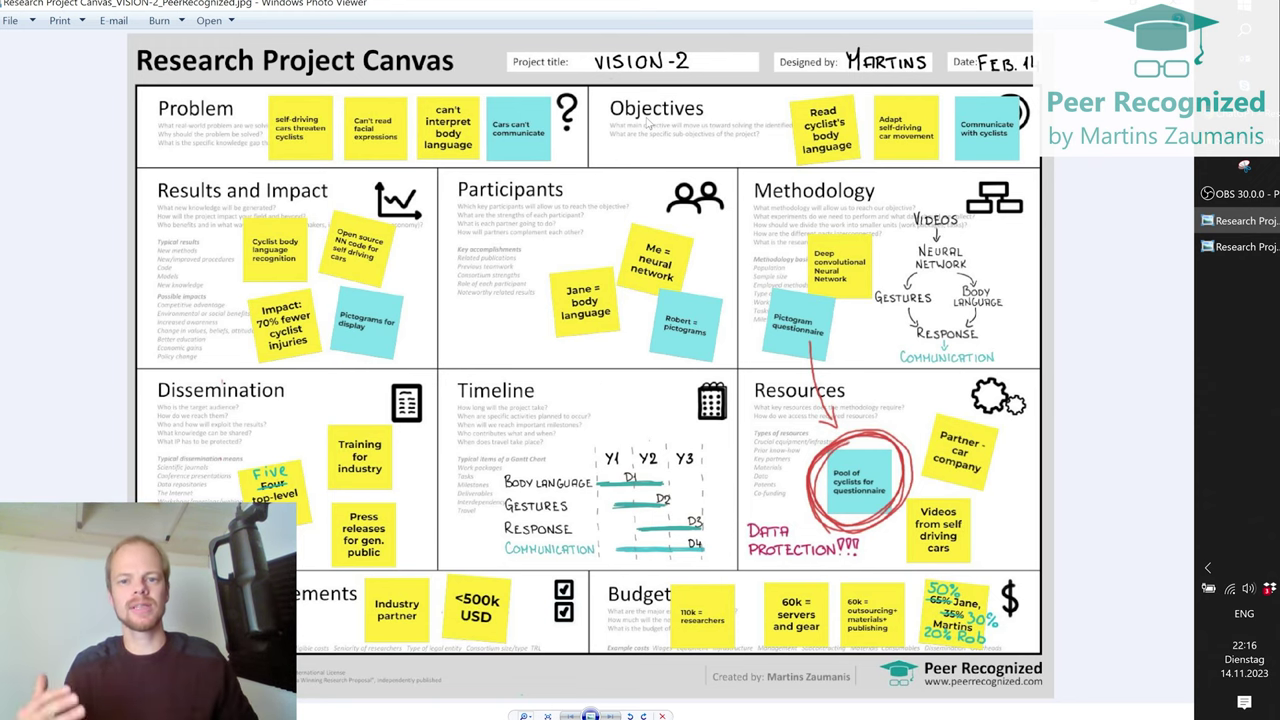
{"action": "key", "text": "alt+Tab"}
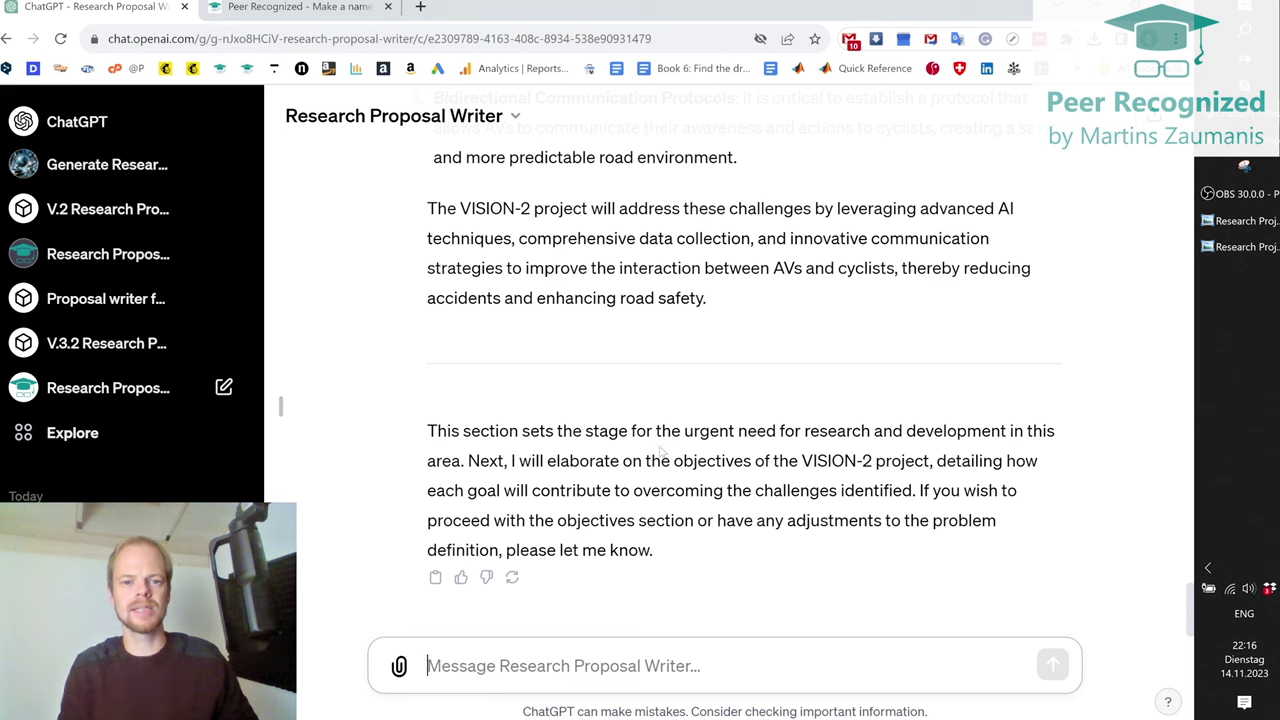
{"action": "left_click", "coordinate": [605, 646]}
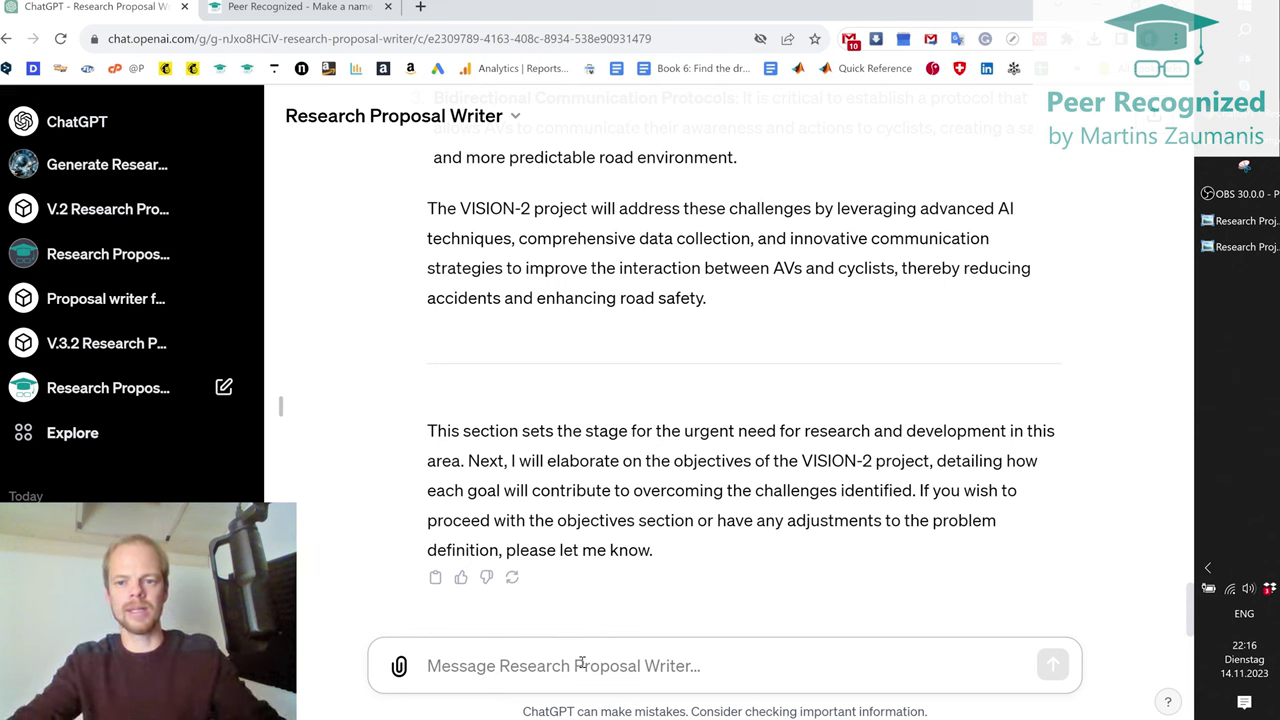
{"action": "type", "text": "continue"}
{"action": "key", "text": "Return"}
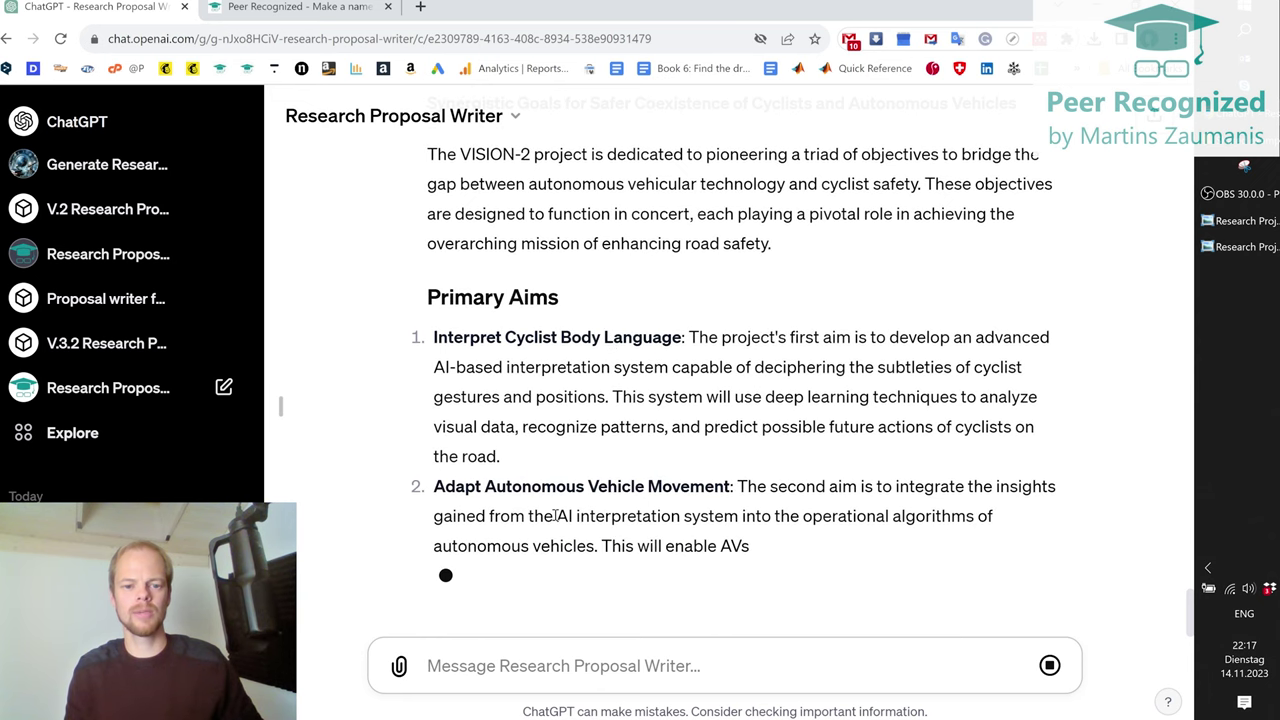
- Compare the generated text with the VISION-2 canvas, and review the methodology's Work Packages and Tasks and closing paragraph
{"action": "left_click", "coordinate": [1240, 221]}
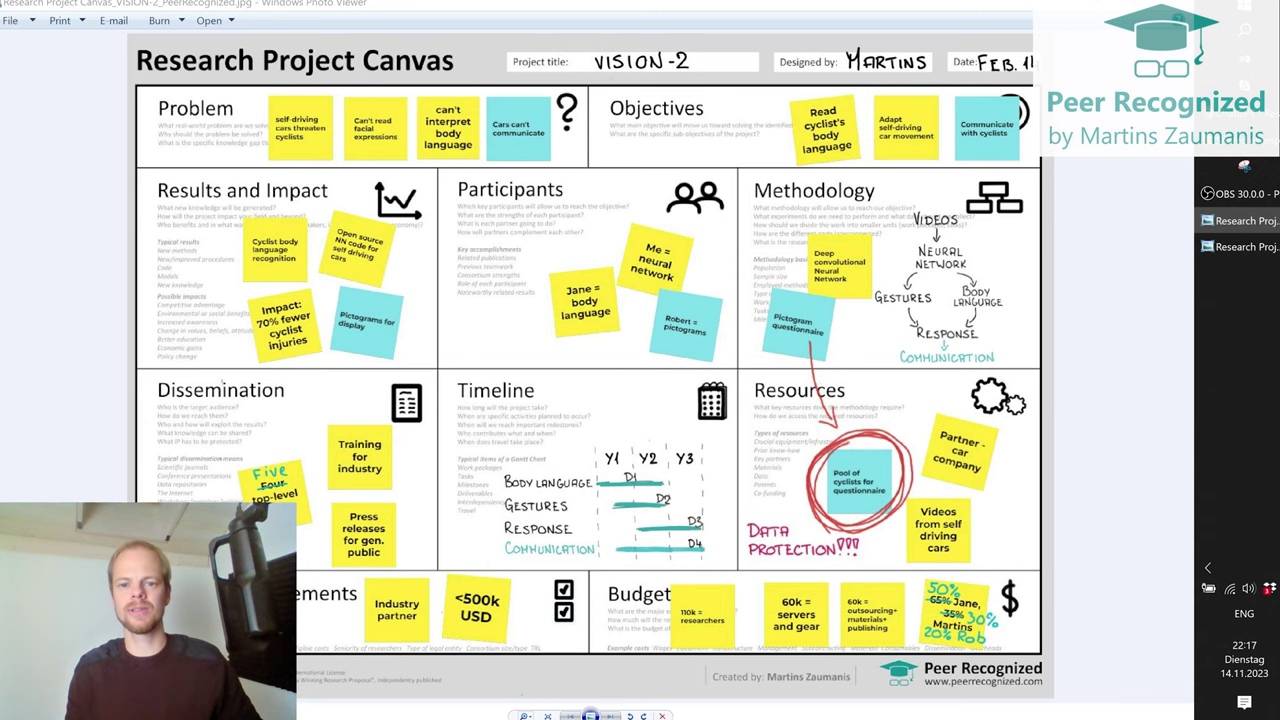
{"action": "key", "text": "alt+Tab"}
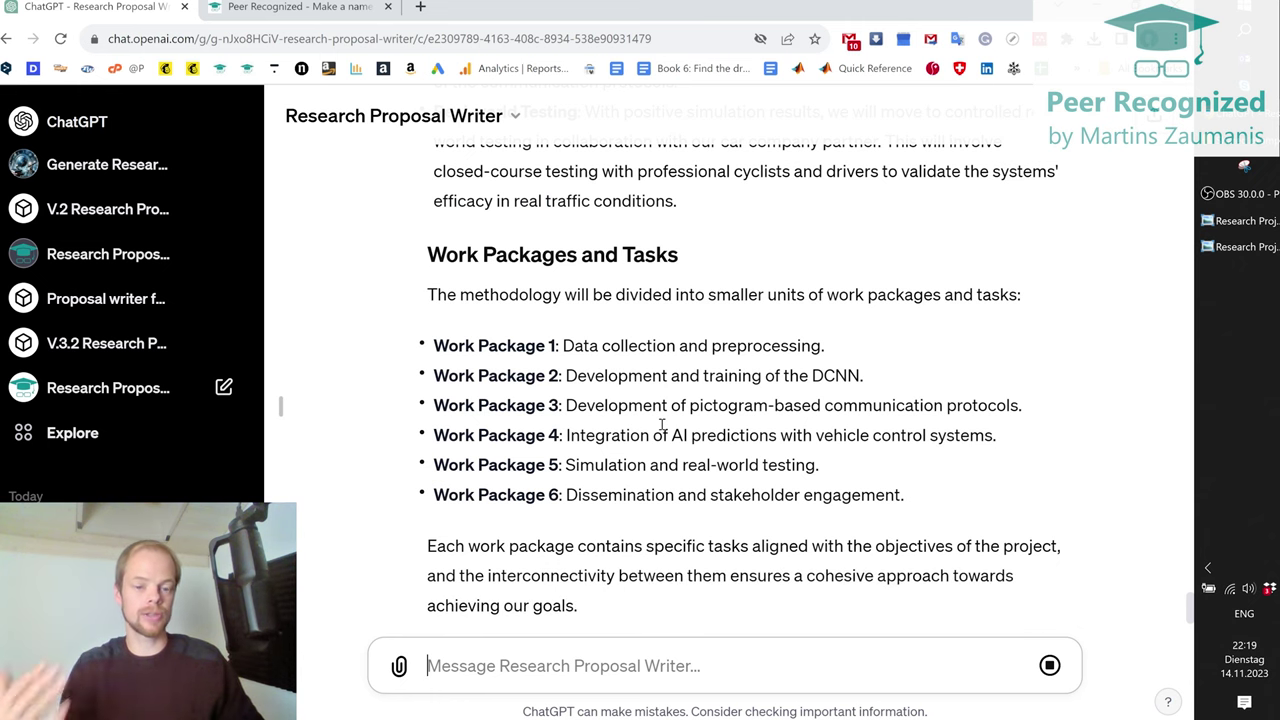
{"action": "scroll", "coordinate": [661, 425], "scroll_direction": "down", "scroll_amount": 3}
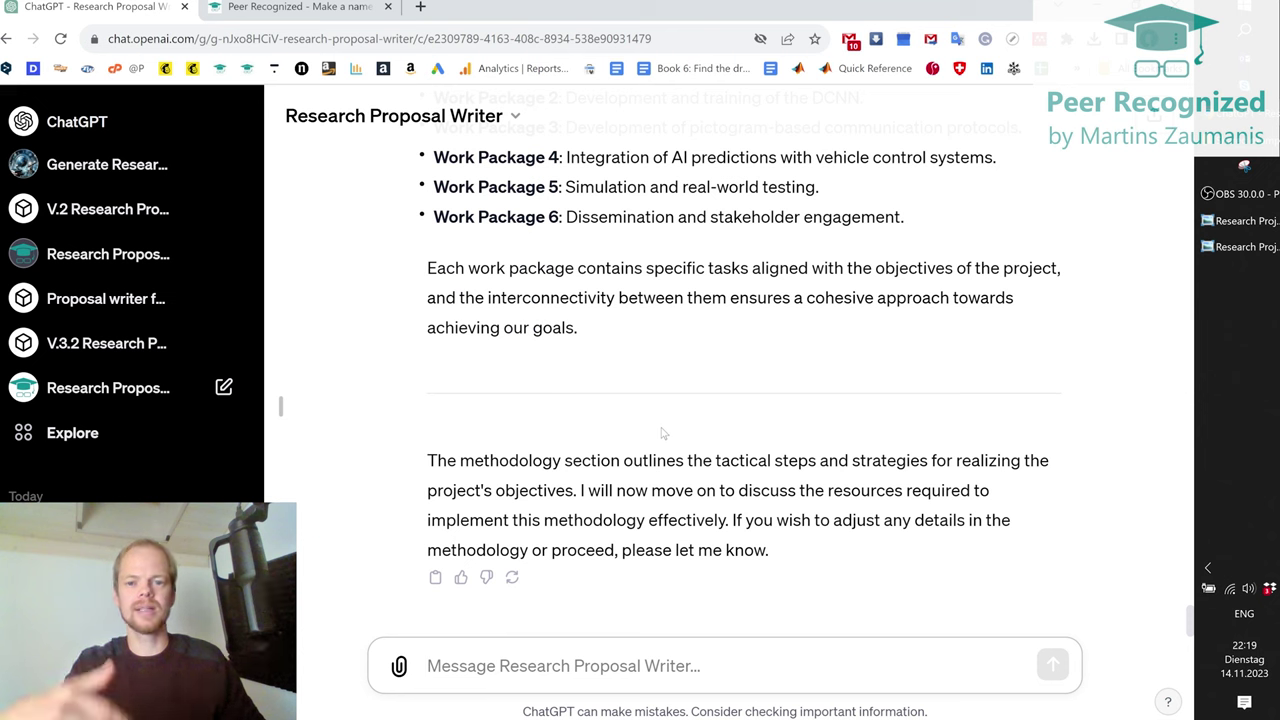
{"action": "scroll", "coordinate": [661, 433], "scroll_direction": "up", "scroll_amount": 1}
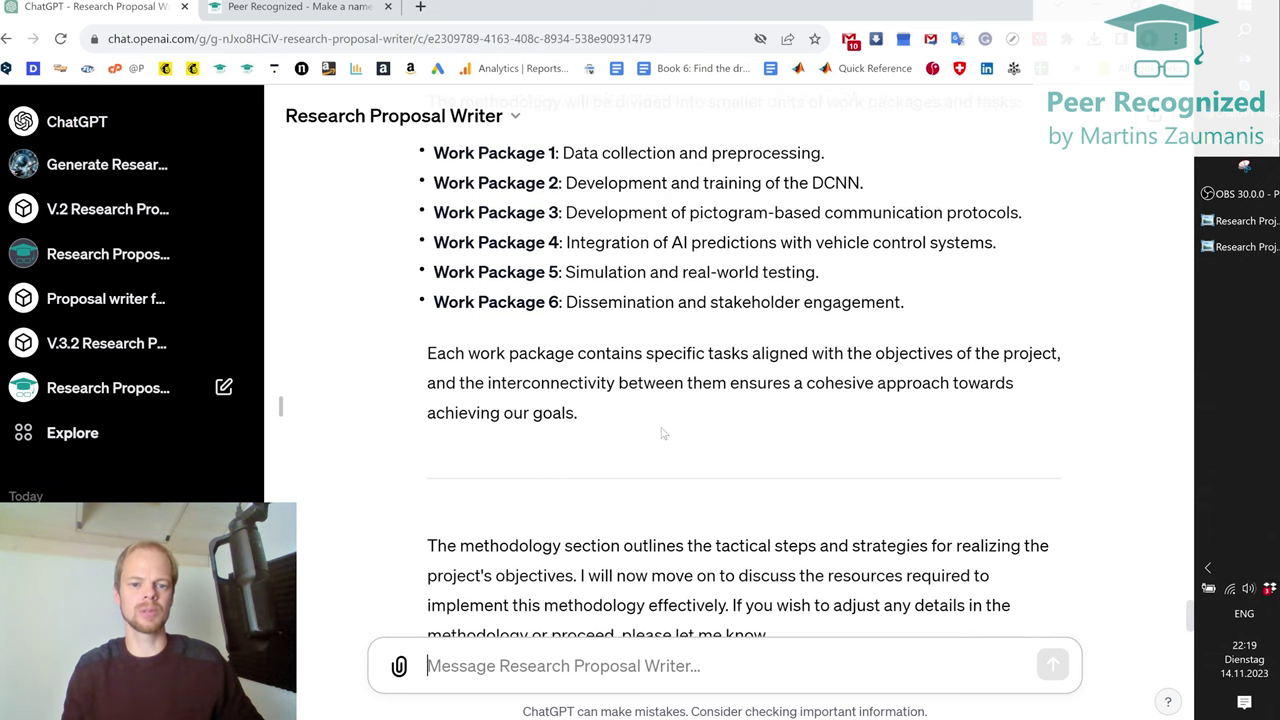
{"action": "scroll", "coordinate": [661, 433], "scroll_direction": "up", "scroll_amount": 2}
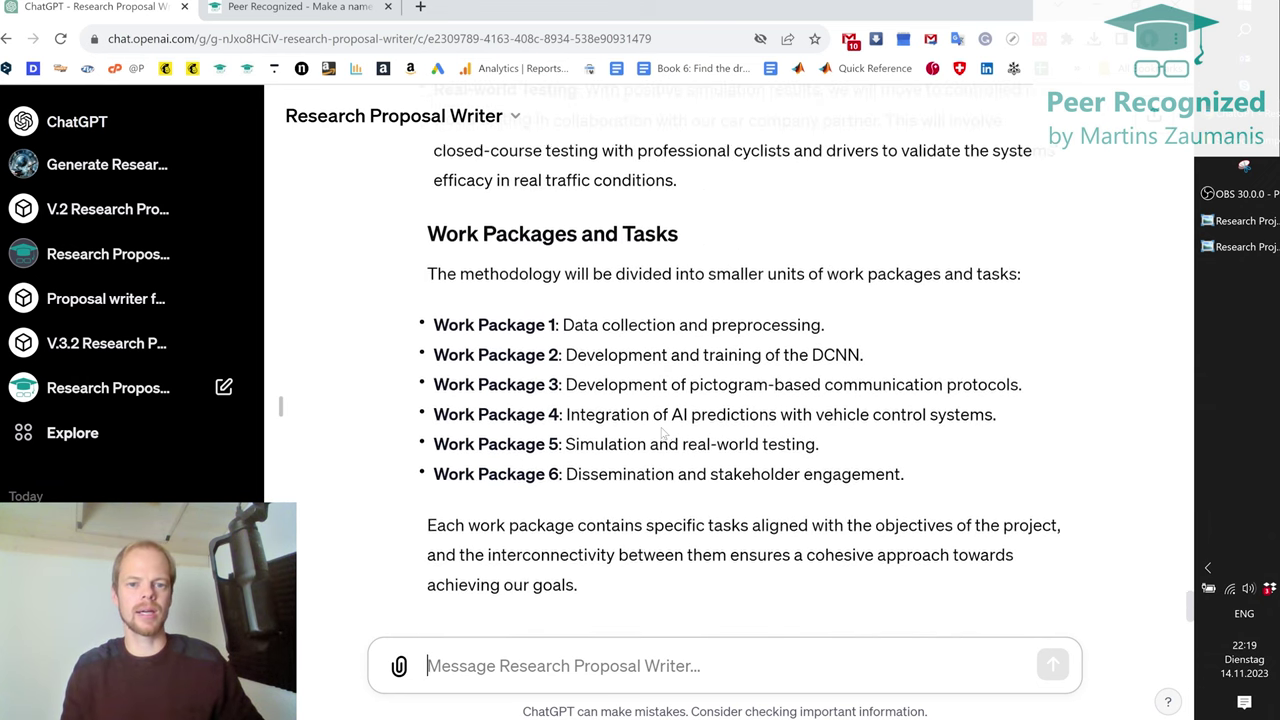
{"action": "scroll", "coordinate": [661, 433], "scroll_direction": "up", "scroll_amount": 3}
{"action": "scroll", "coordinate": [621, 619], "scroll_direction": "down", "scroll_amount": 6}
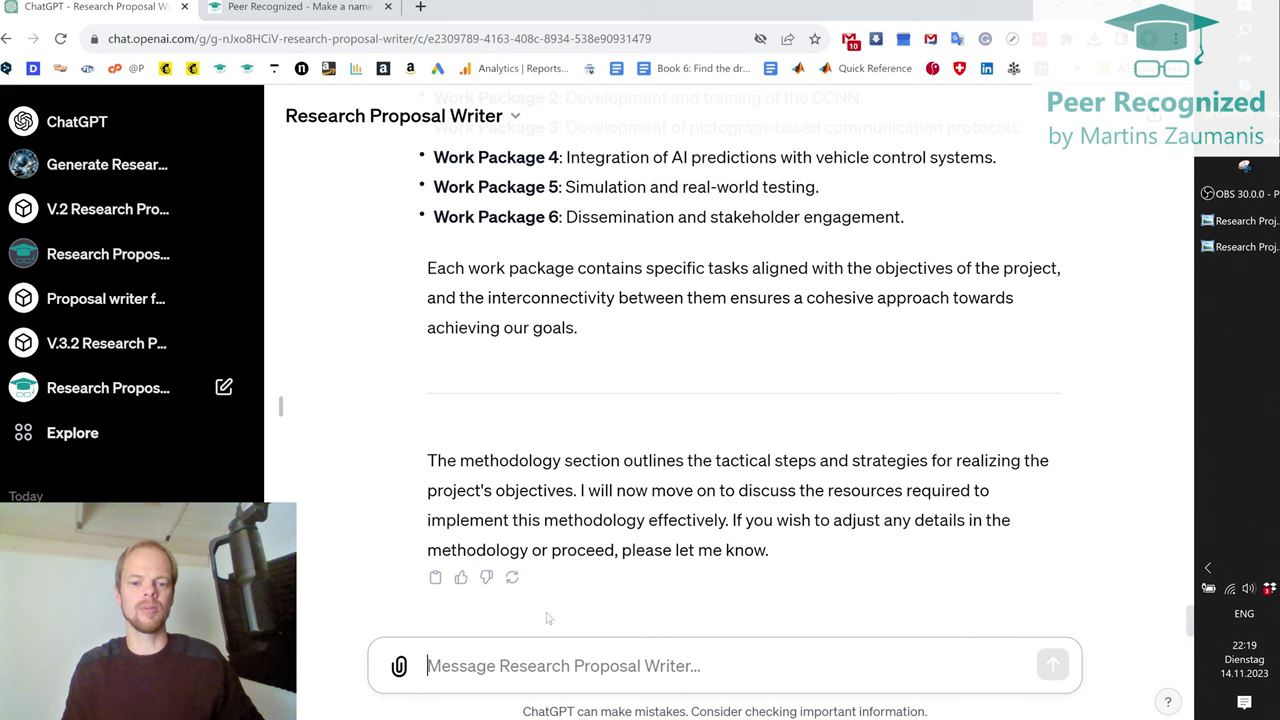
- Have the proposal sections from resources through timeline written by replying "continue" after each finished section
{"action": "left_click", "coordinate": [490, 666]}
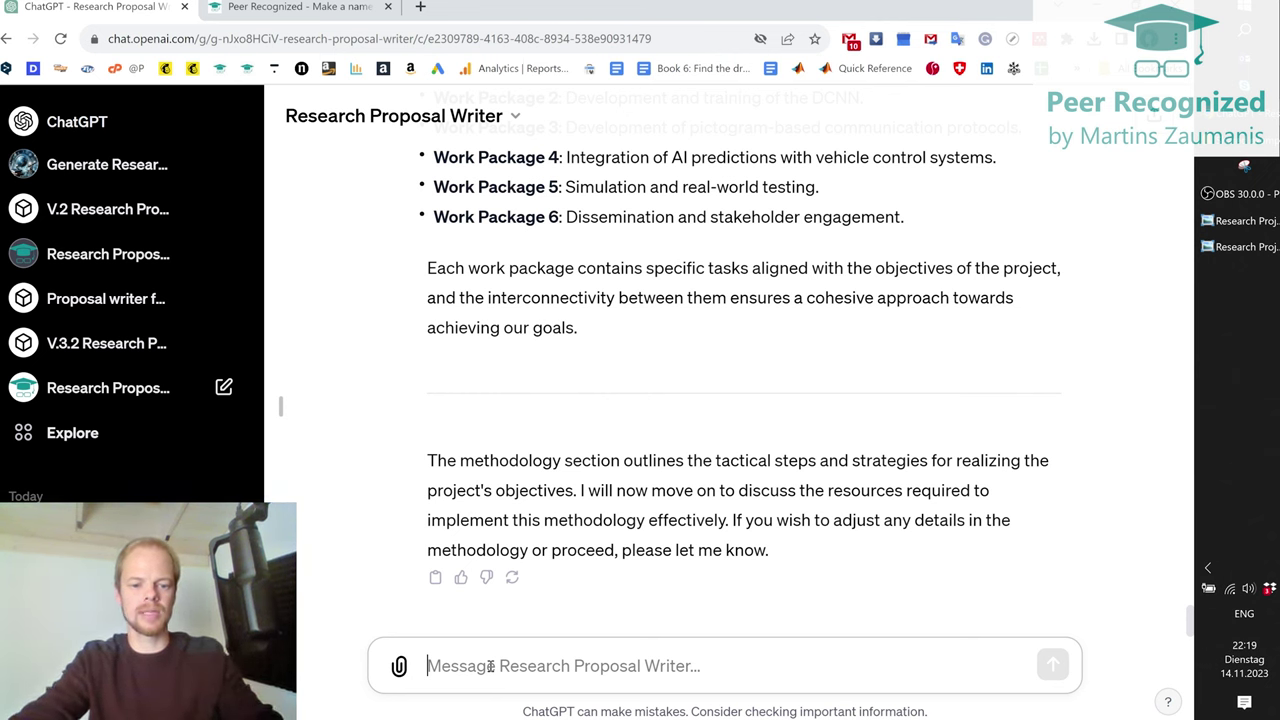
{"action": "type", "text": "coninue"}
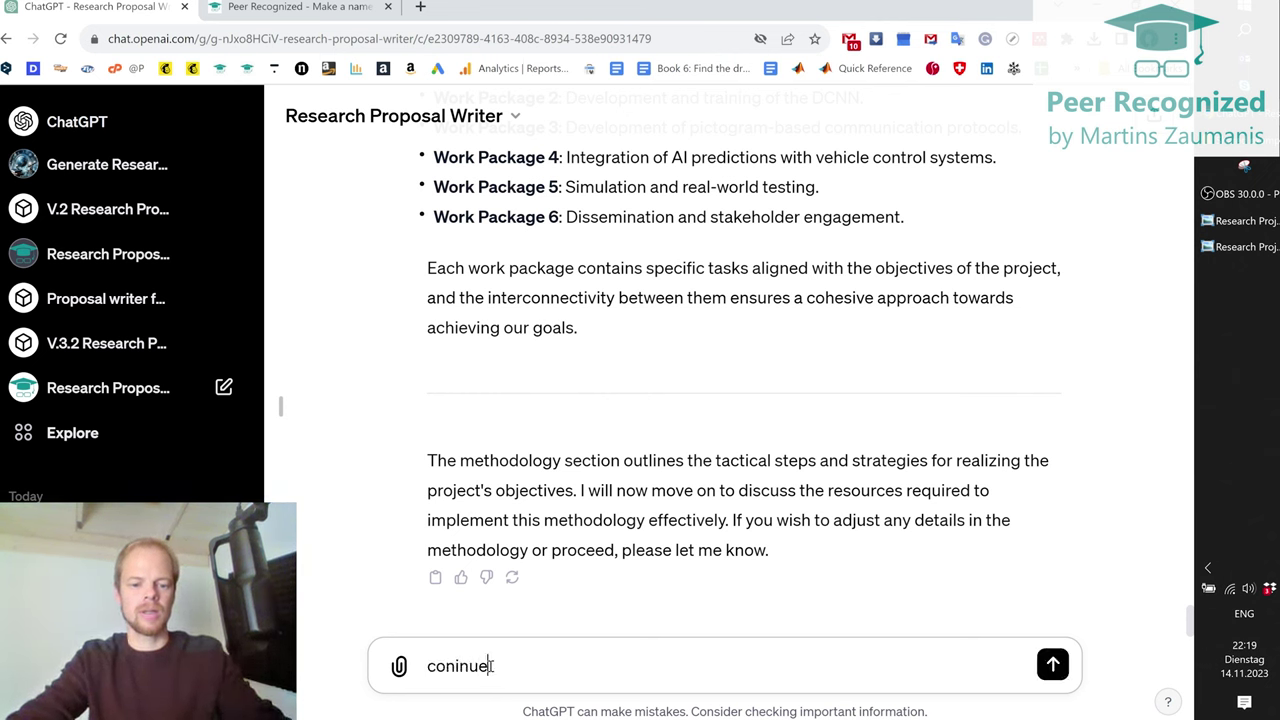
{"action": "key", "text": "Return"}
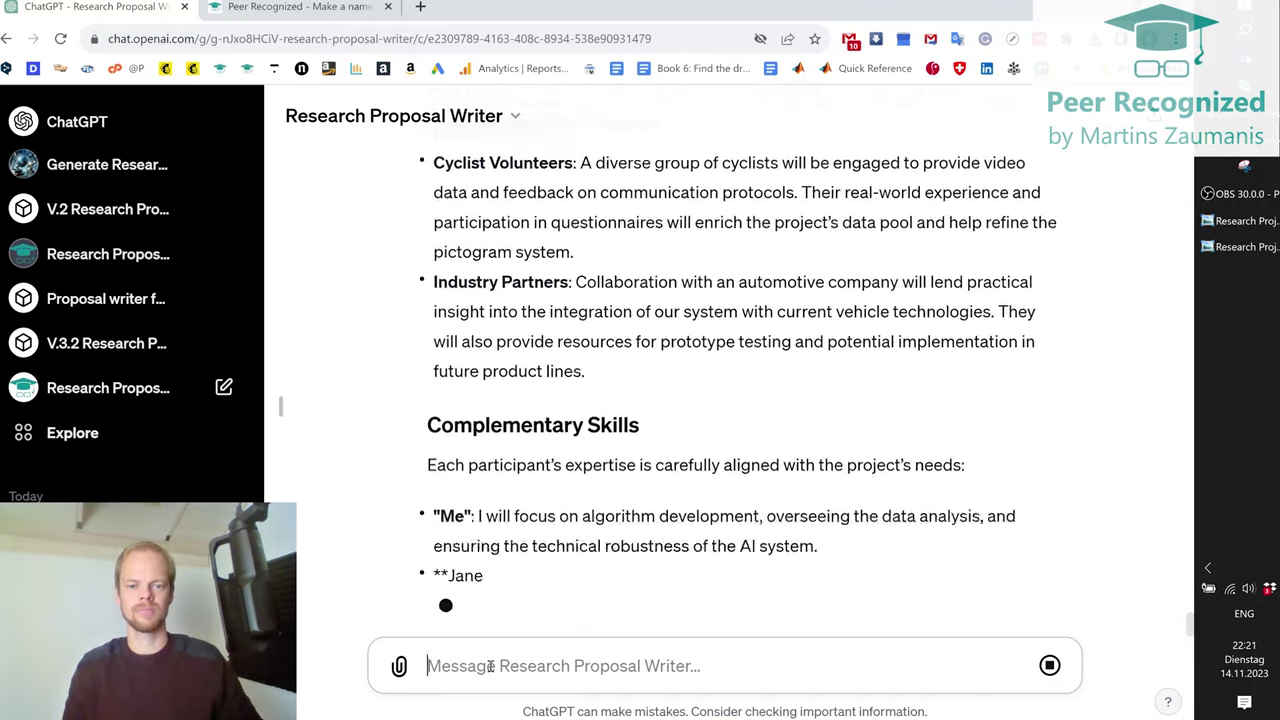
{"action": "type", "text": "continue"}
{"action": "key", "text": "Return"}
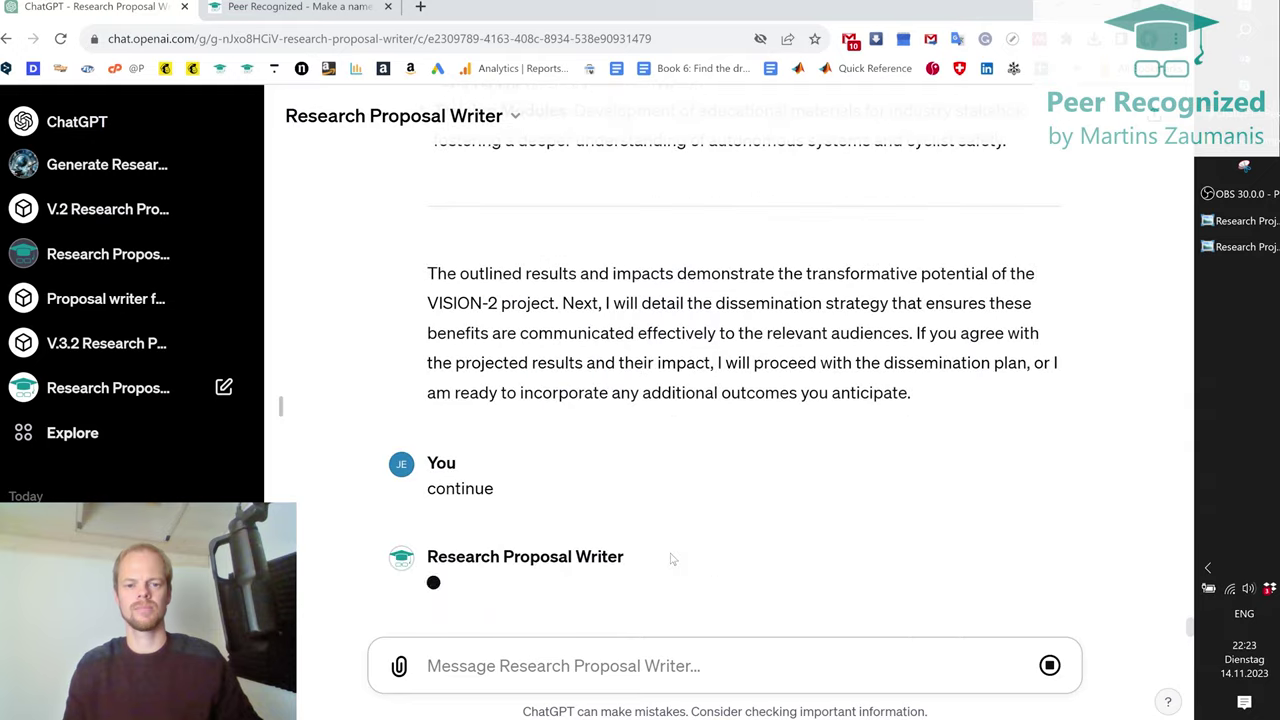
{"action": "left_click", "coordinate": [723, 655]}
{"action": "type", "text": "continue"}
{"action": "key", "text": "Return"}
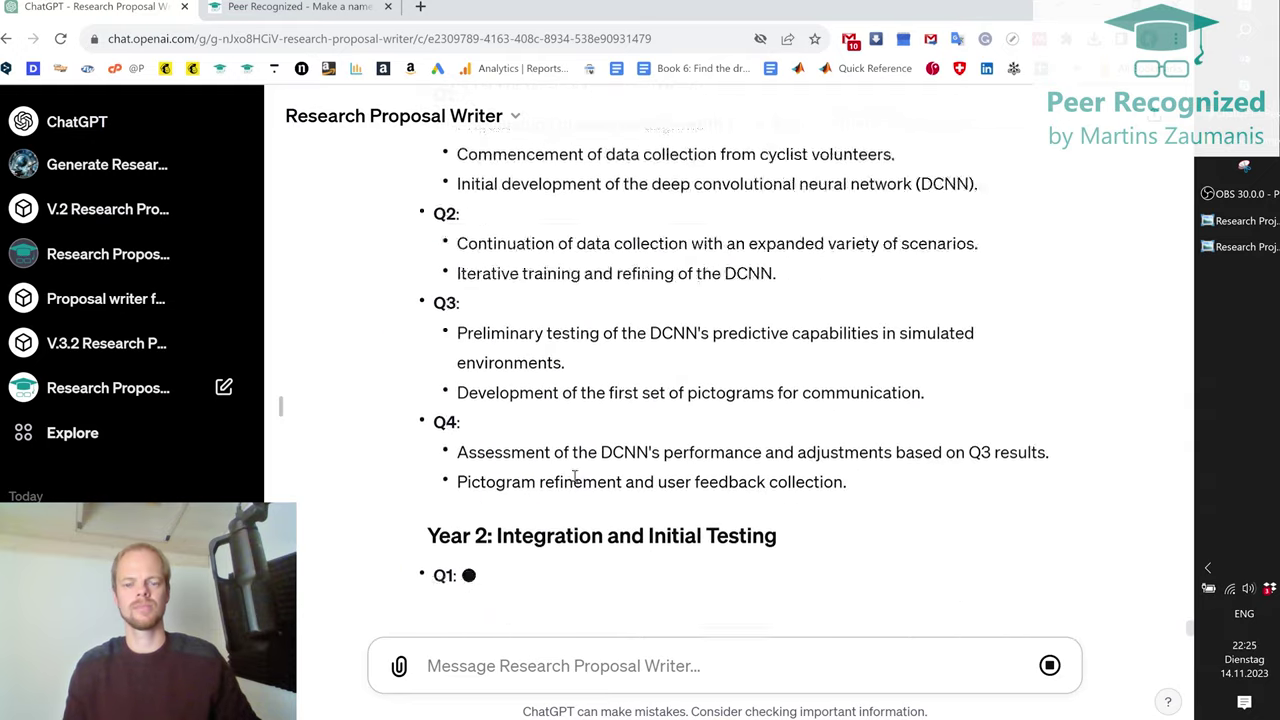
- Request the budget section by replying "continue", and regenerate the failed response
{"action": "type", "text": "continue"}
{"action": "key", "text": "Return"}
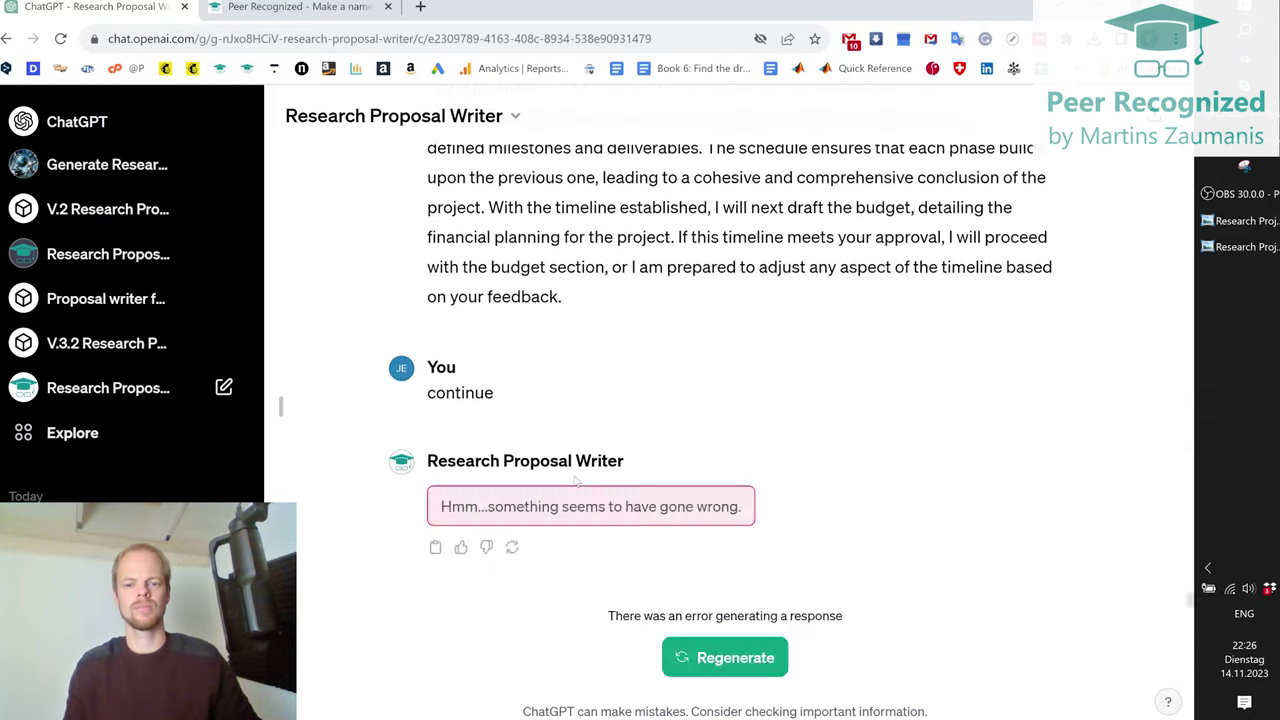
{"action": "left_click", "coordinate": [723, 657]}
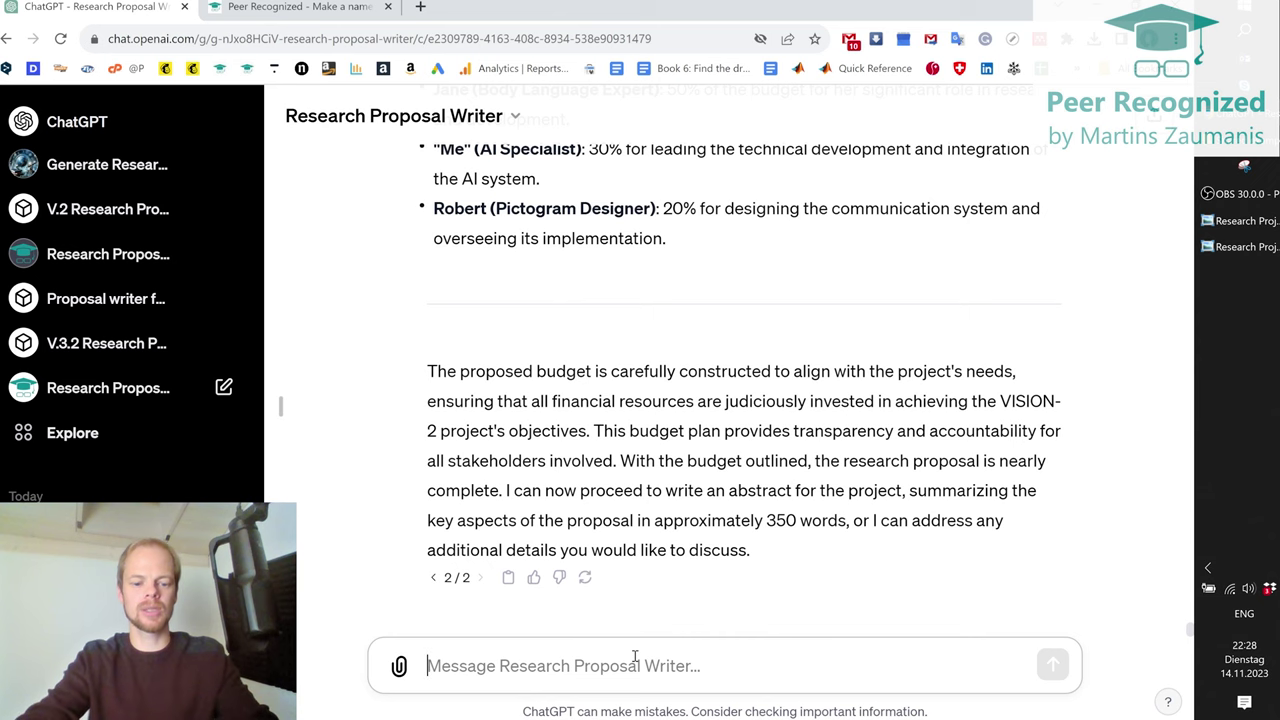
- Request the project abstract by replying "continue", and regenerate the interrupted response
{"action": "type", "text": "con"}
{"action": "type", "text": "tinue"}
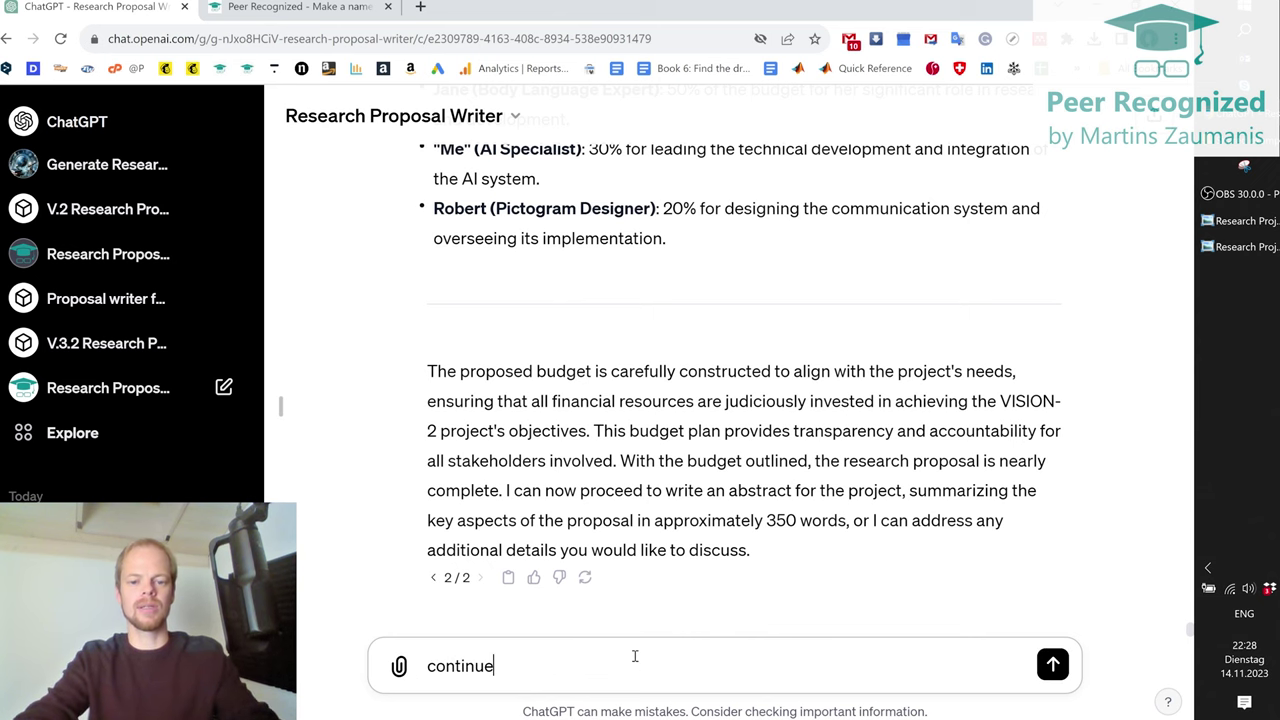
{"action": "key", "text": "Return"}
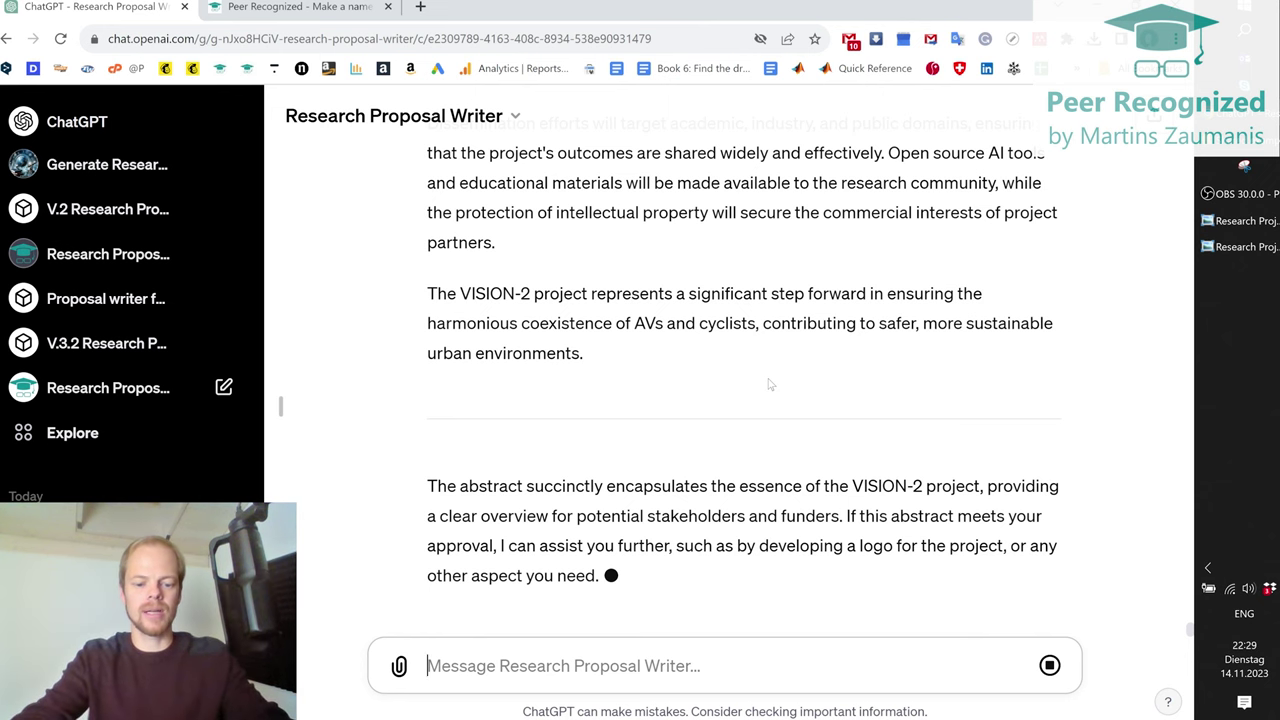
{"action": "type", "text": "co"}
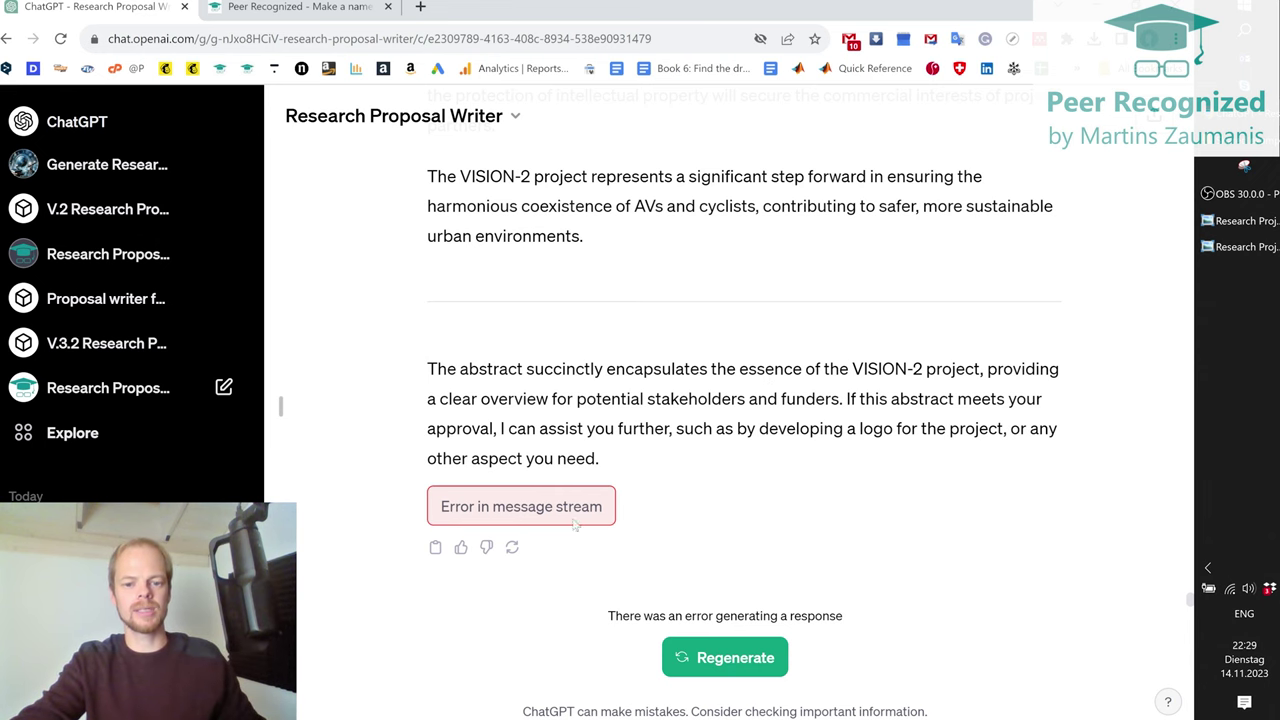
{"action": "left_click", "coordinate": [729, 660]}
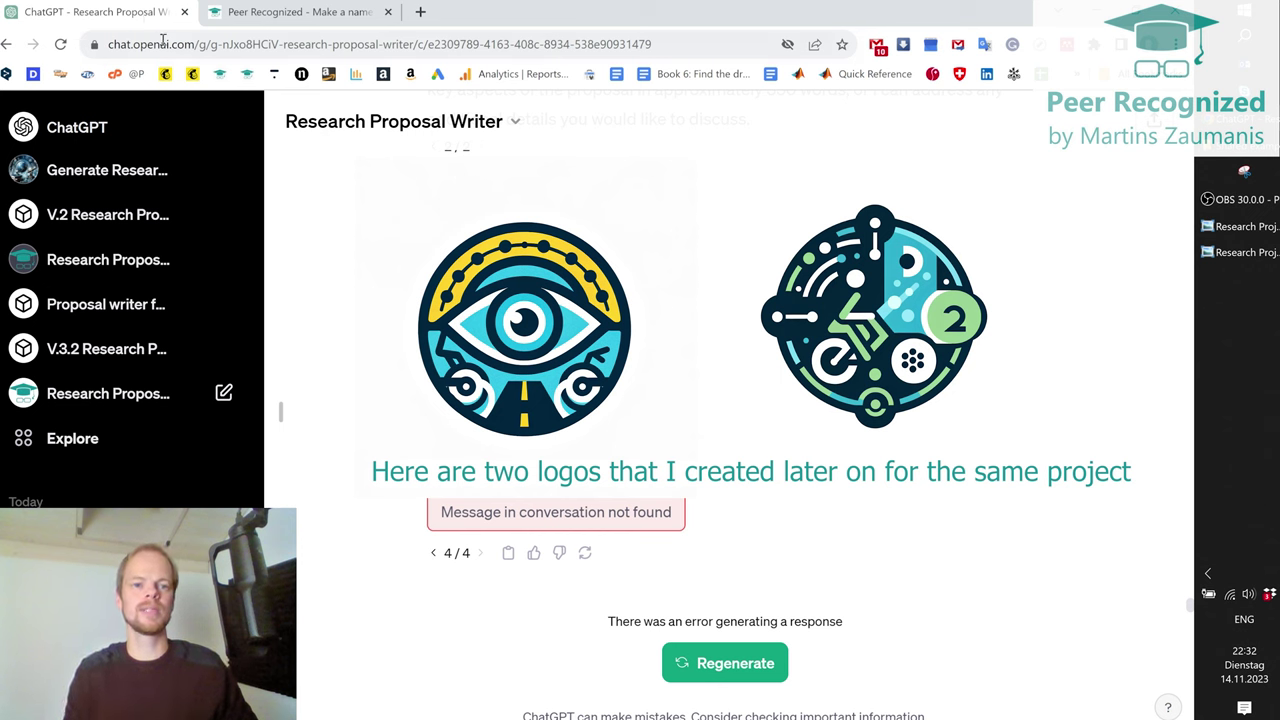
- Open the Research Project Canvas article on the Peer Recognized website and find the canvas template download
{"action": "left_click", "coordinate": [311, 15]}
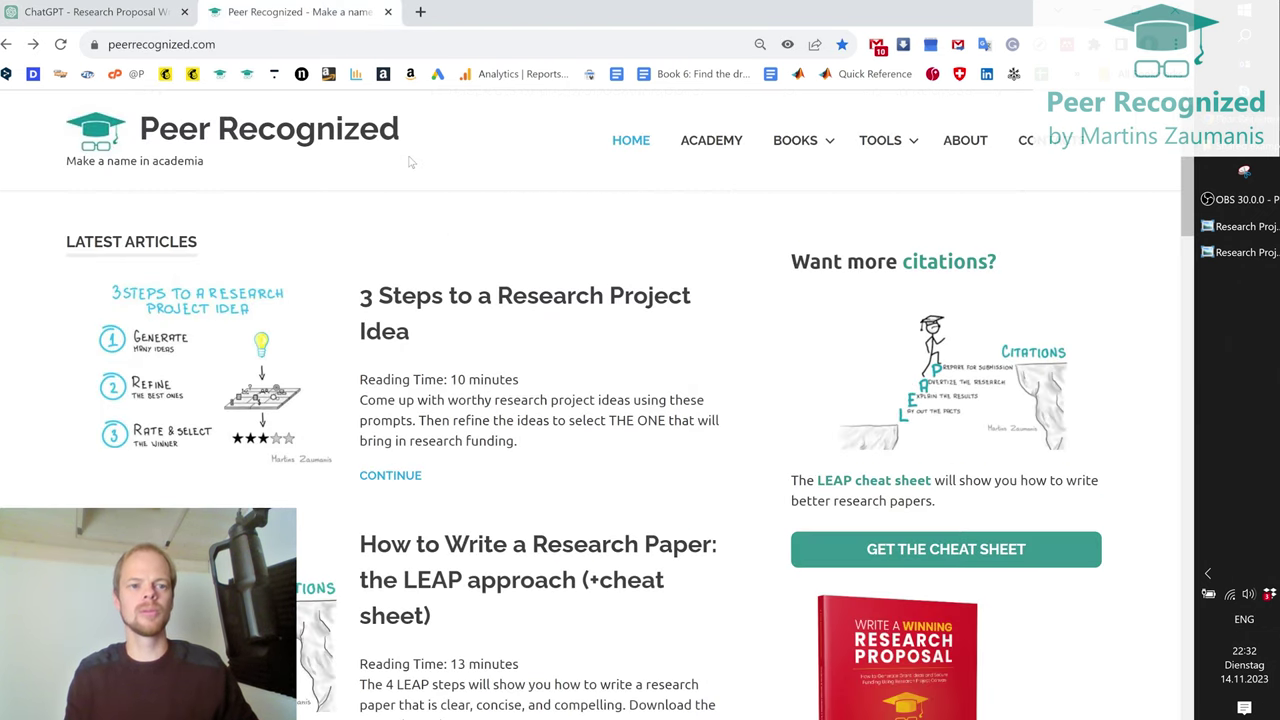
{"action": "mouse_move", "coordinate": [901, 148]}
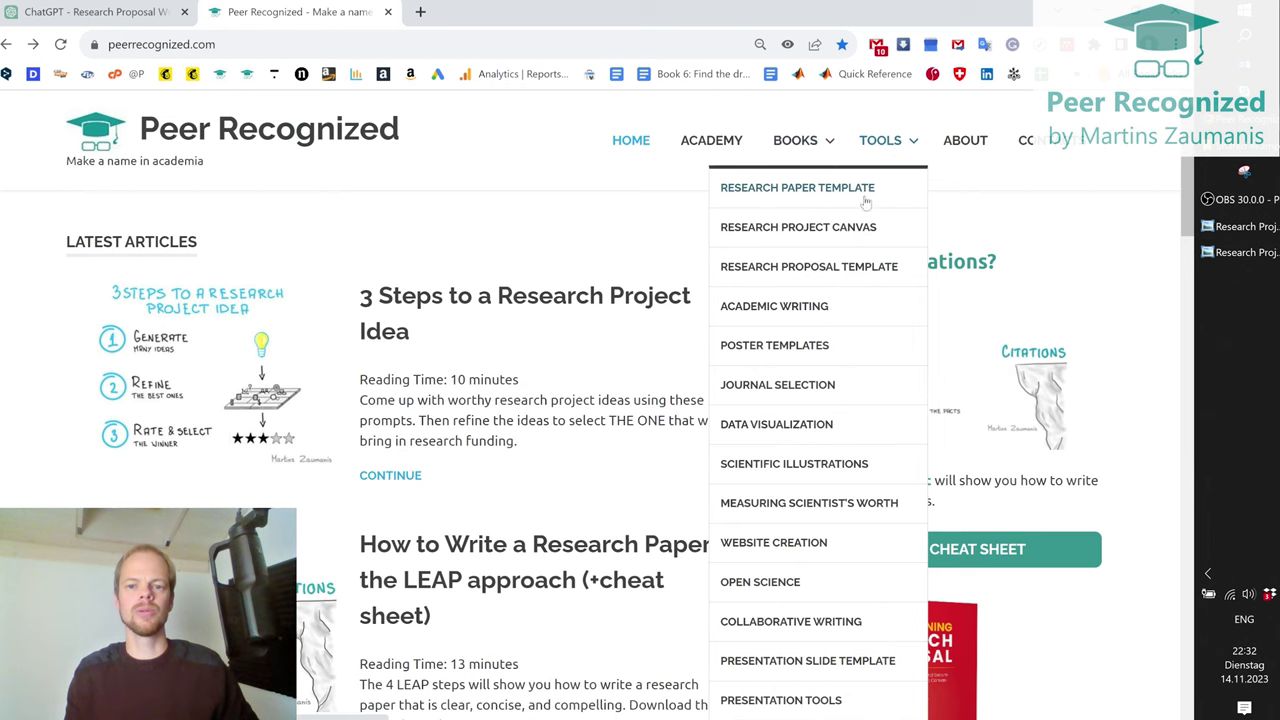
{"action": "left_click", "coordinate": [808, 237]}
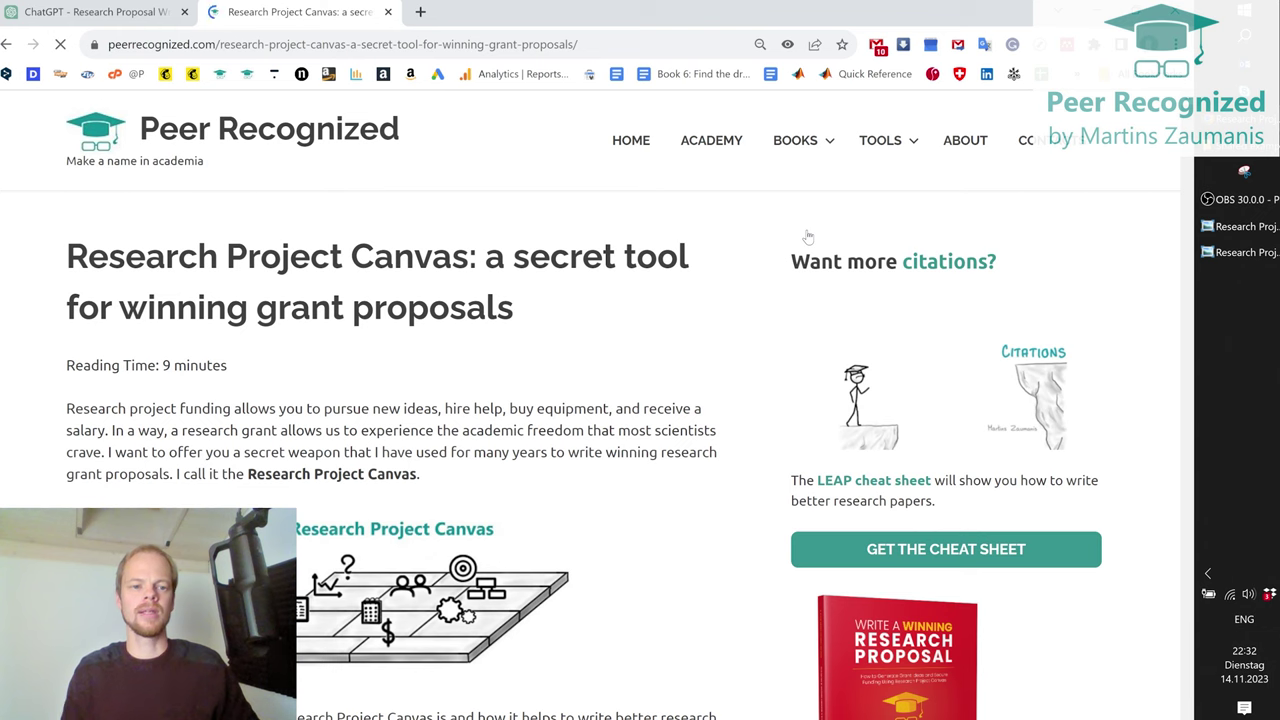
{"action": "scroll", "coordinate": [597, 303], "scroll_direction": "down", "scroll_amount": 10}
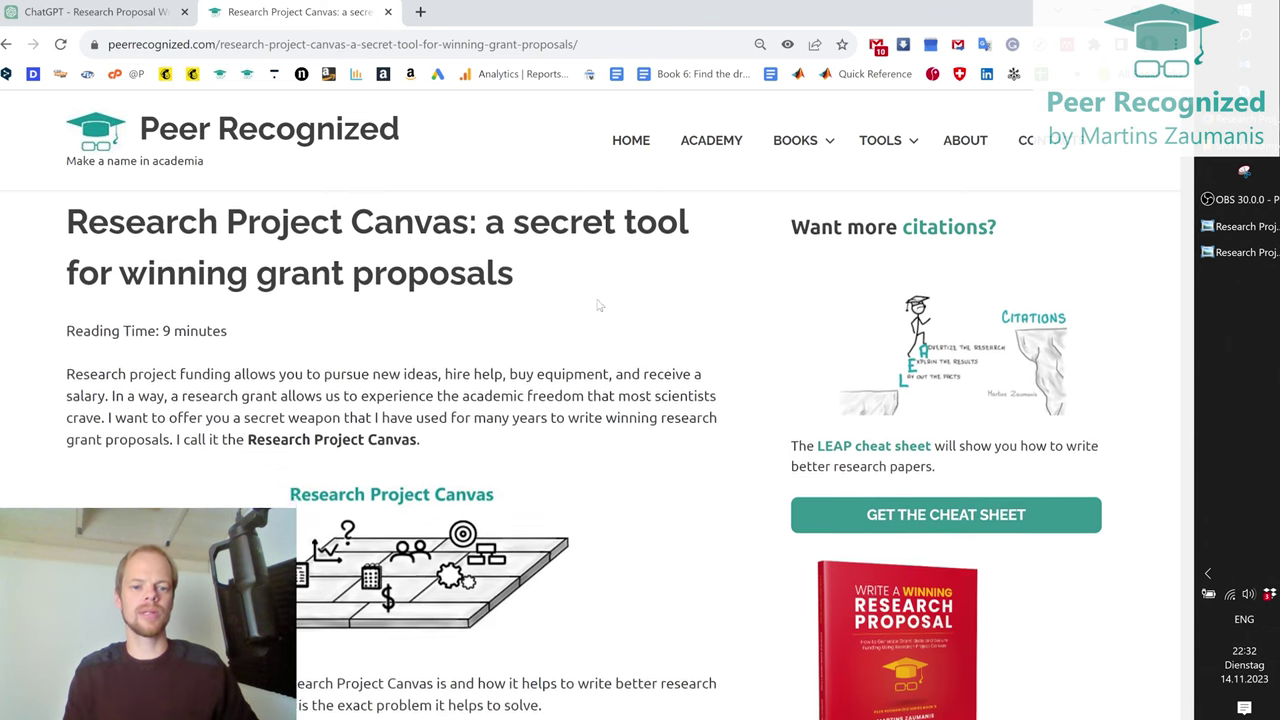
{"action": "scroll", "coordinate": [597, 293], "scroll_direction": "down", "scroll_amount": 18}
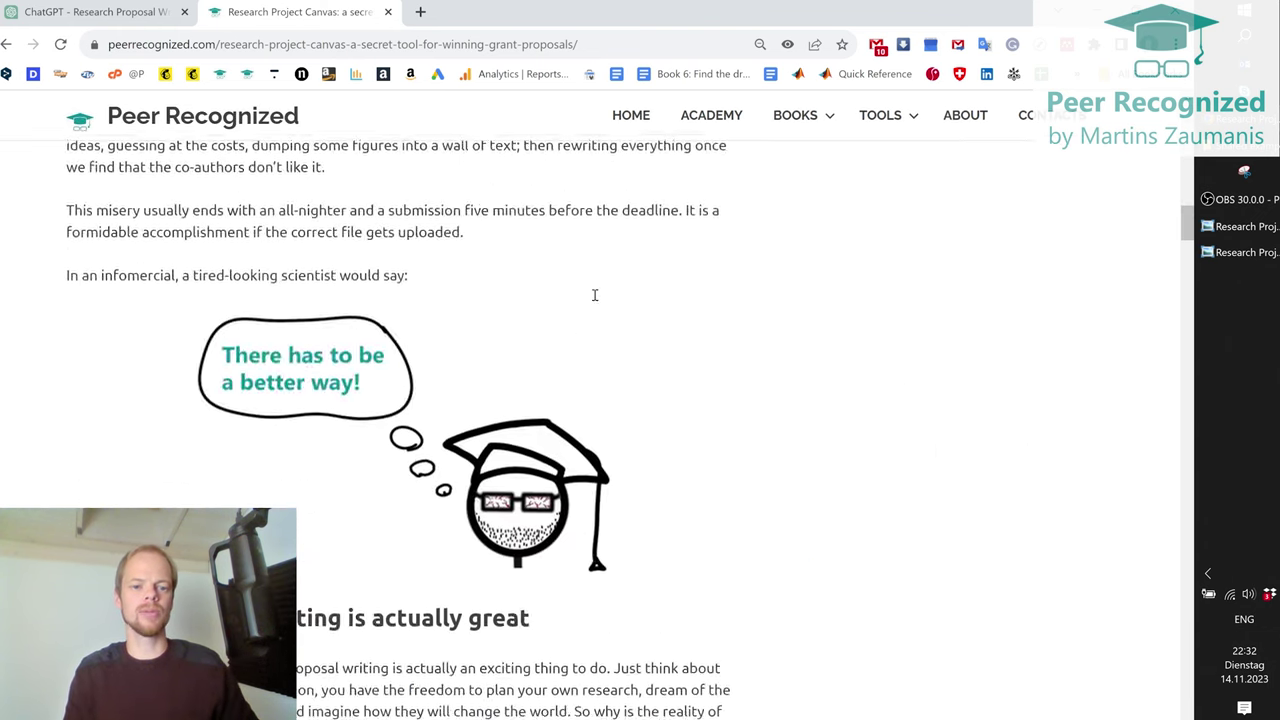
{"action": "scroll", "coordinate": [597, 293], "scroll_direction": "down", "scroll_amount": 20}
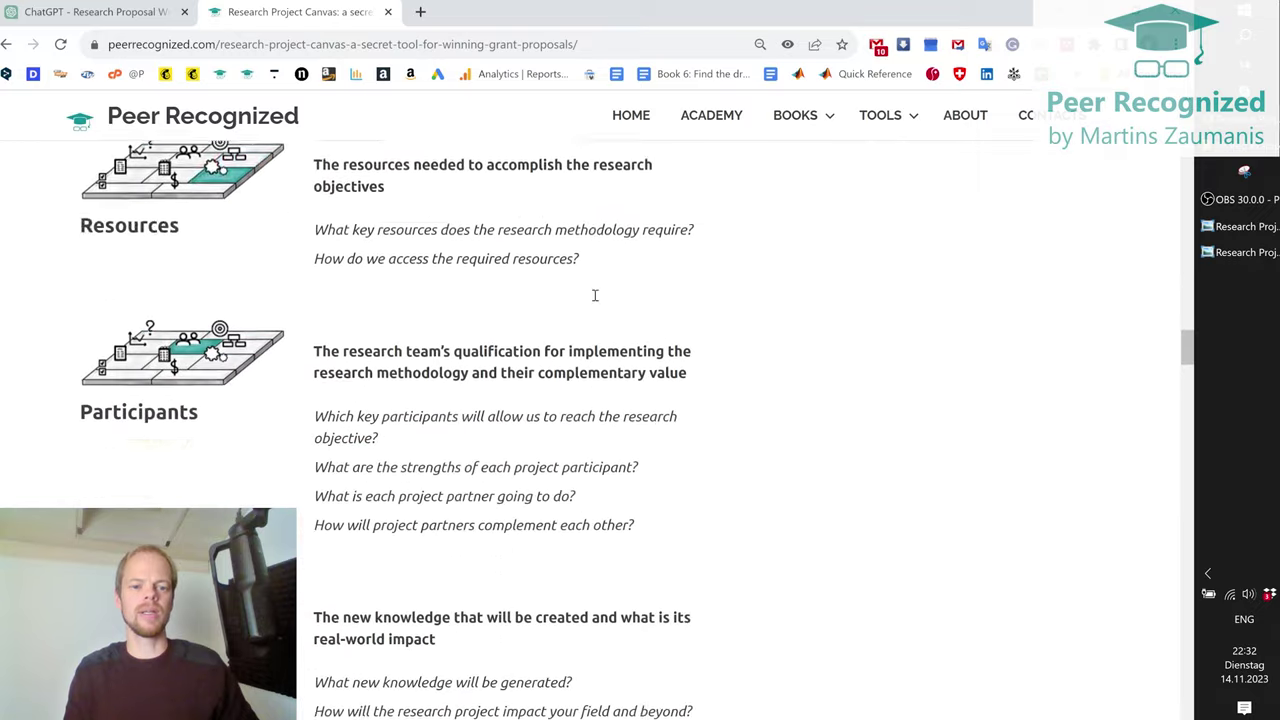
{"action": "scroll", "coordinate": [595, 300], "scroll_direction": "down", "scroll_amount": 10}
{"action": "scroll", "coordinate": [492, 268], "scroll_direction": "up", "scroll_amount": 4}
{"action": "scroll", "coordinate": [492, 268], "scroll_direction": "up", "scroll_amount": 1}
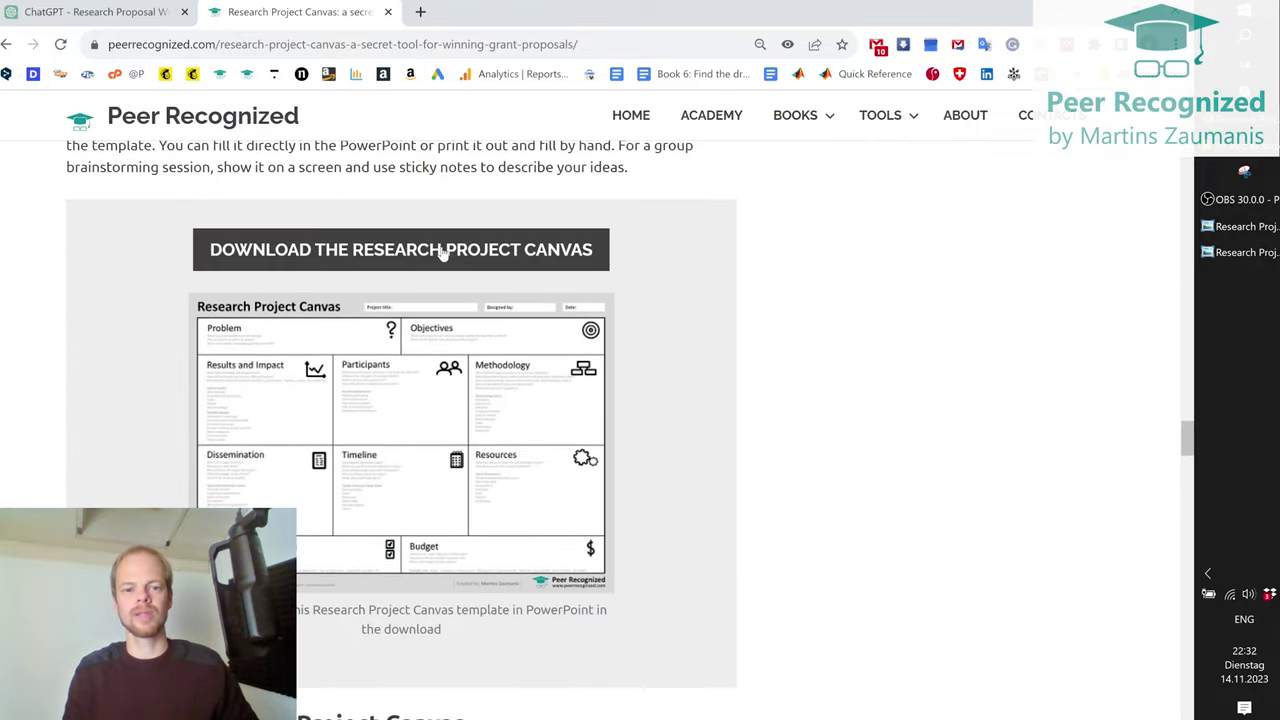